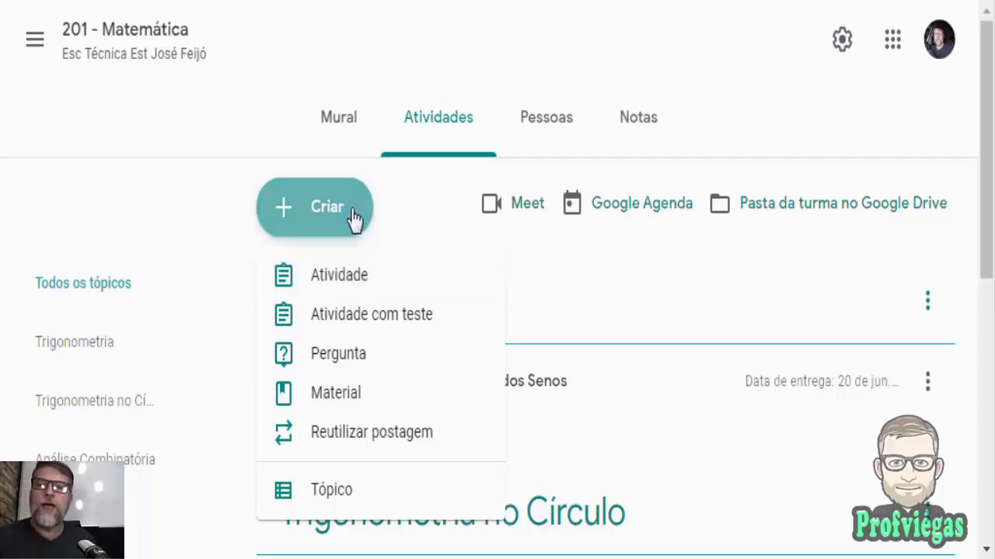
# Start a new quiz assignment (Atividade com teste) in the 201 - Matemática class and look over its form
pyautogui.click(355, 325)
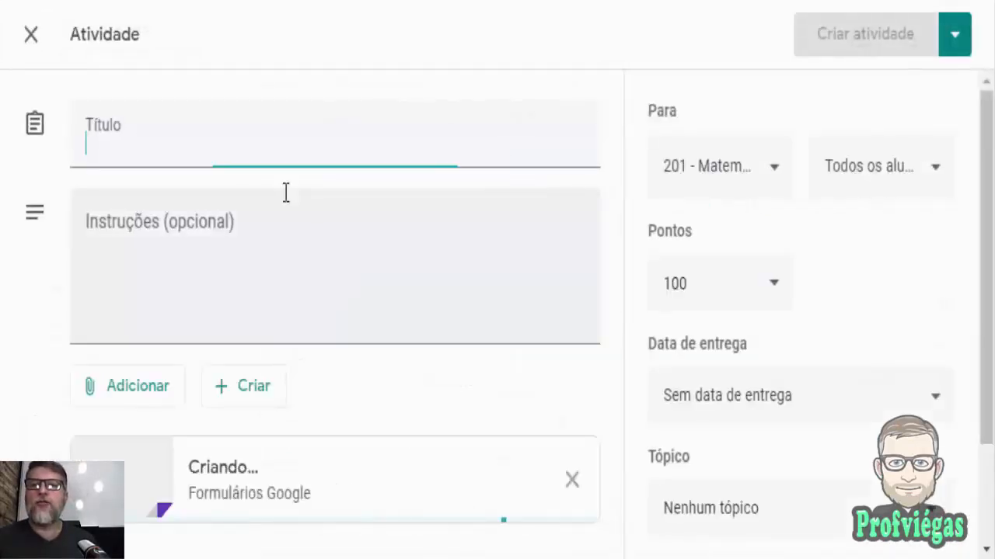
pyautogui.scroll(-3, 430, 158)
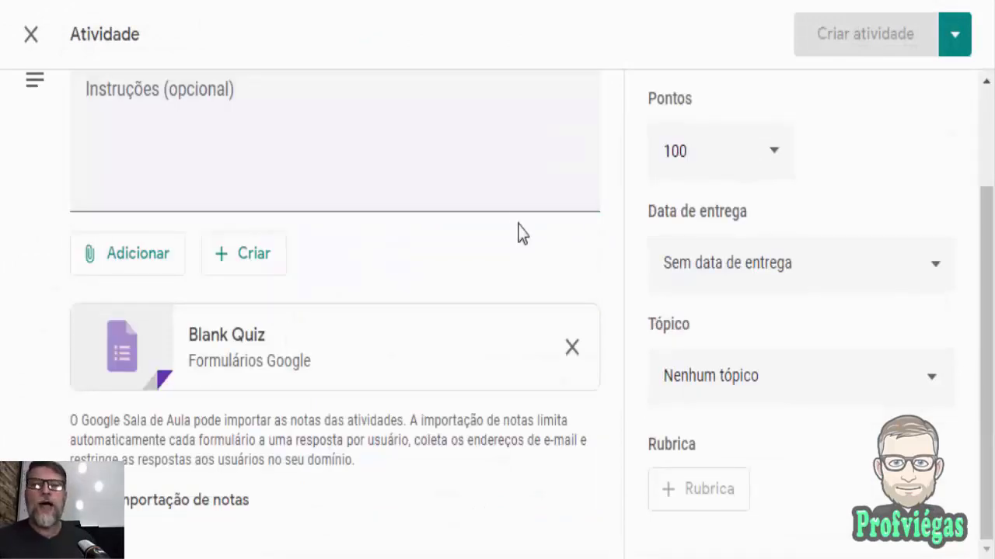
pyautogui.moveTo(988, 280); pyautogui.dragTo(987, 200)
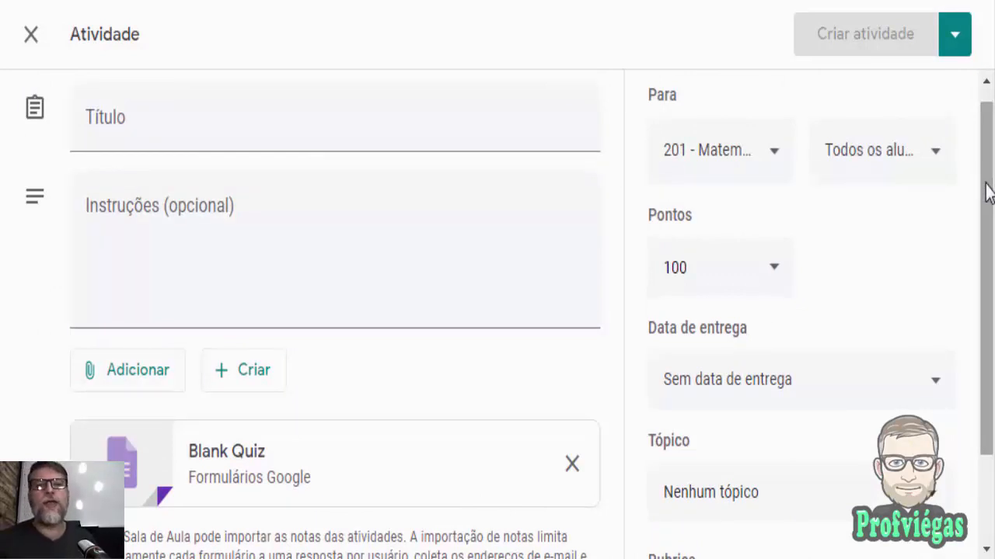
pyautogui.moveTo(988, 193); pyautogui.dragTo(988, 269)
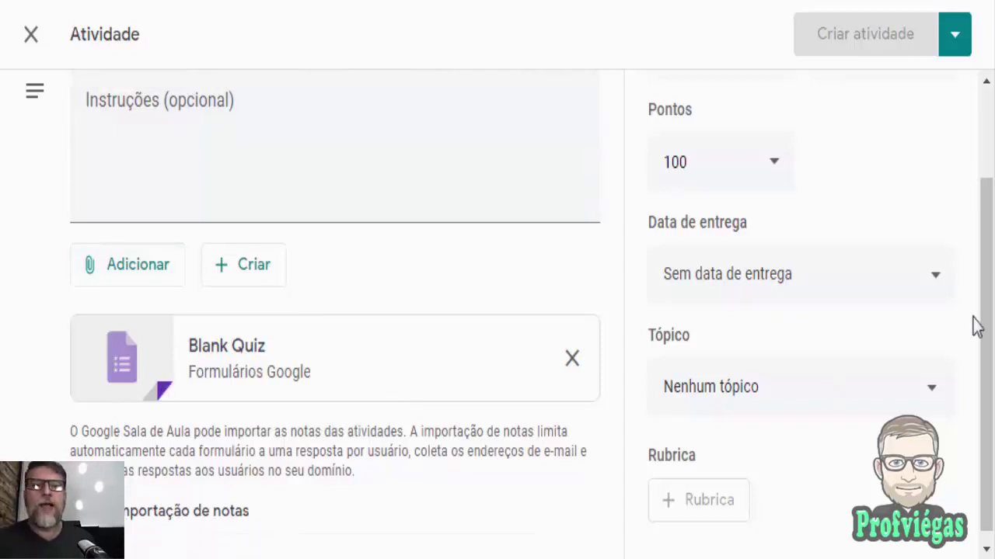
pyautogui.moveTo(988, 312); pyautogui.dragTo(992, 354)
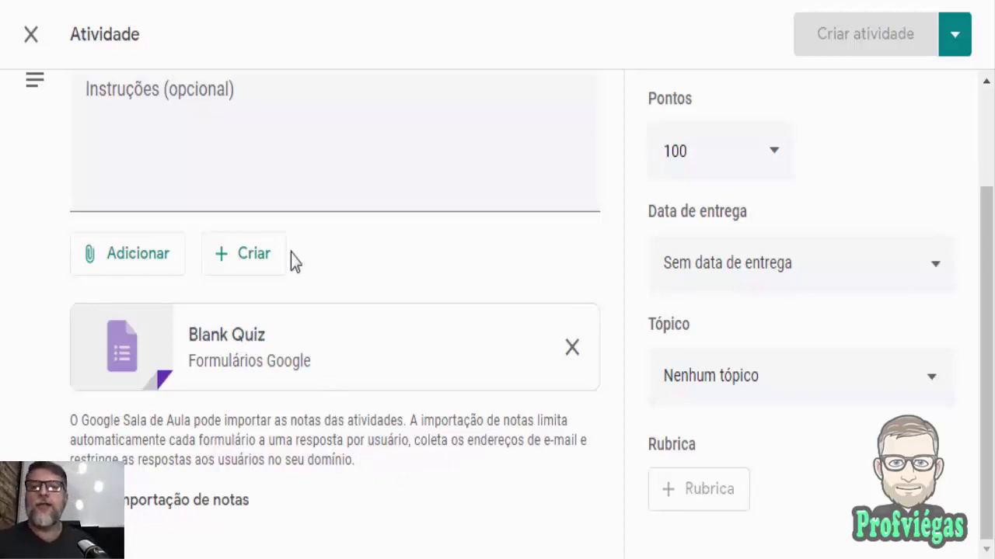
pyautogui.scroll(2, 451, 324)
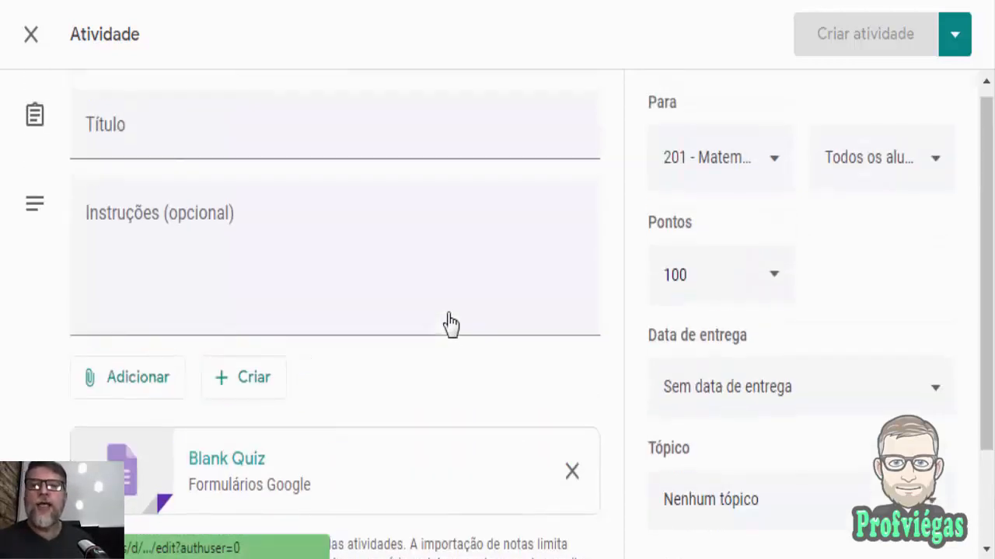
# Title the assignment "Teste formulário"
pyautogui.click(221, 137)
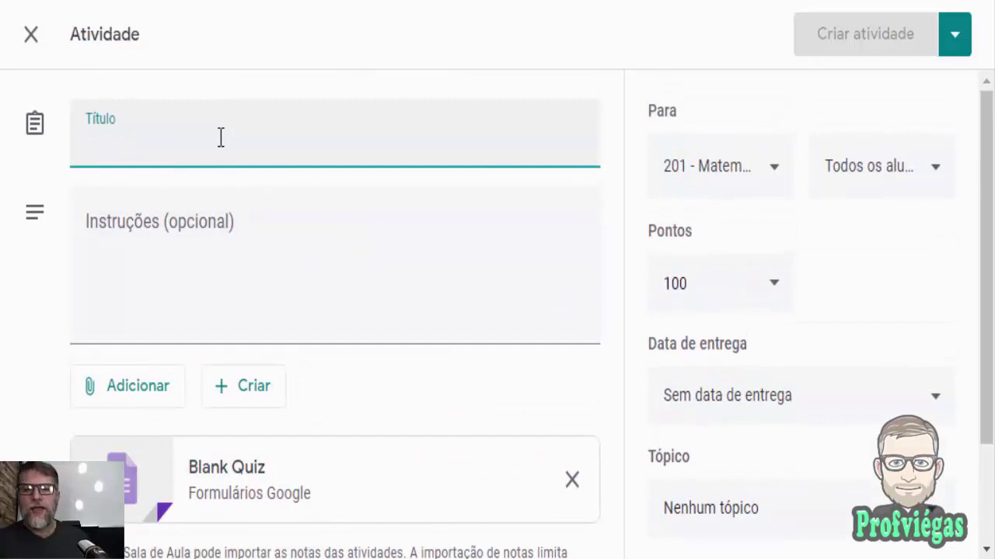
pyautogui.write('Teste ')
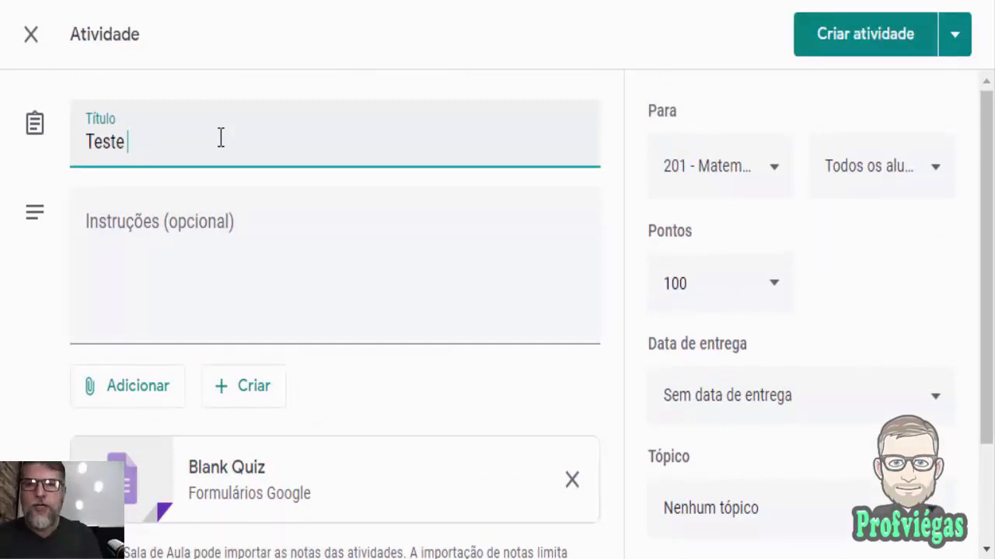
pyautogui.write('formulário')
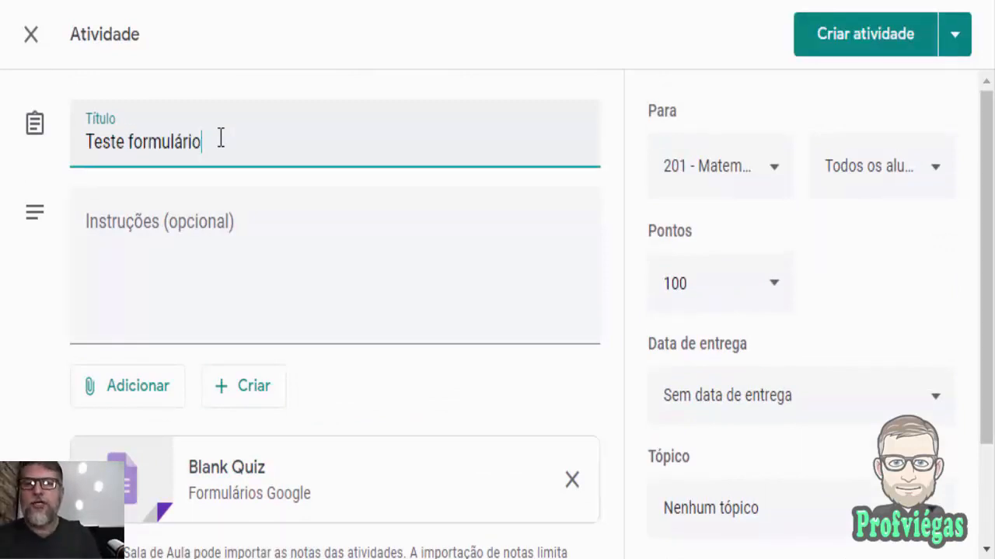
pyautogui.click(172, 257)
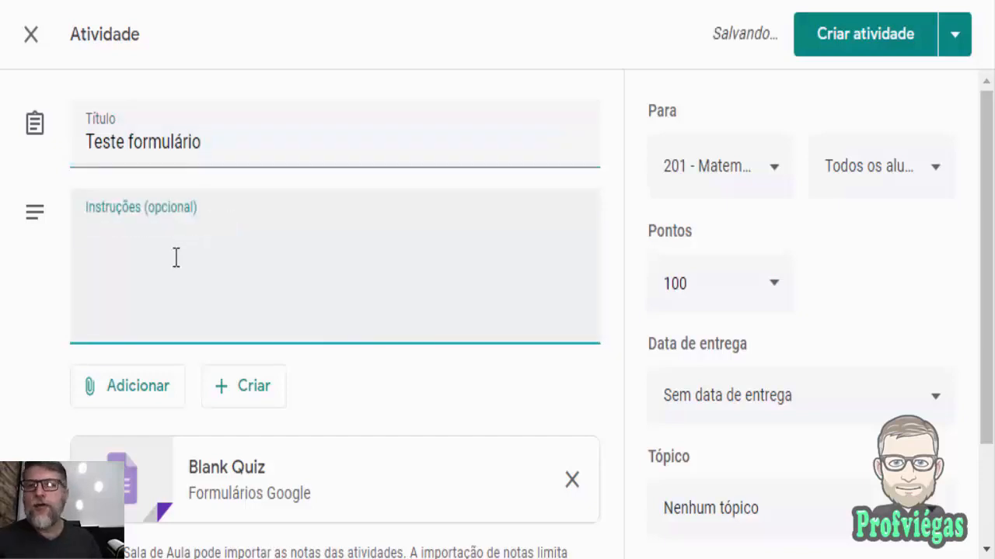
# Set the assignment's points to 10
pyautogui.click(774, 294)
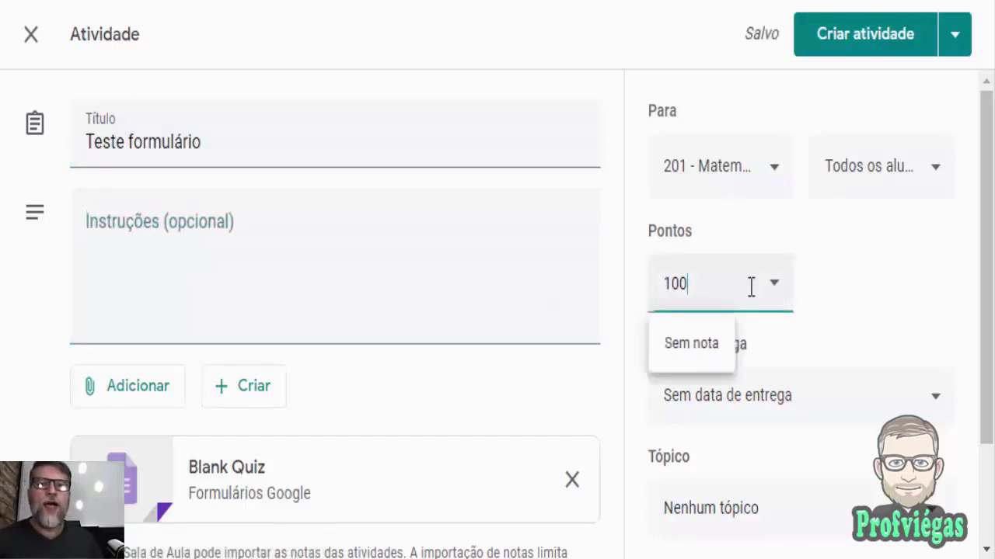
pyautogui.press('BackSpace')
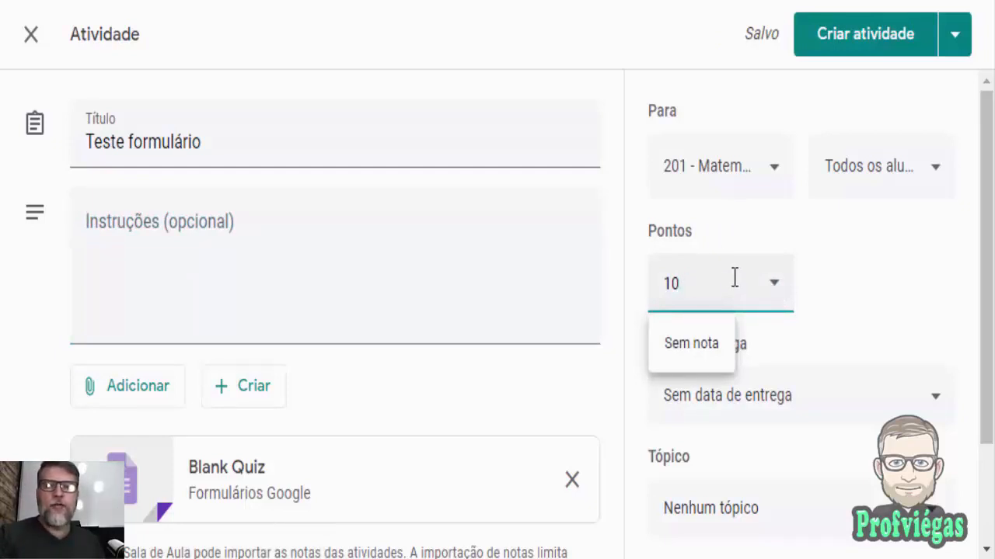
pyautogui.click(824, 326)
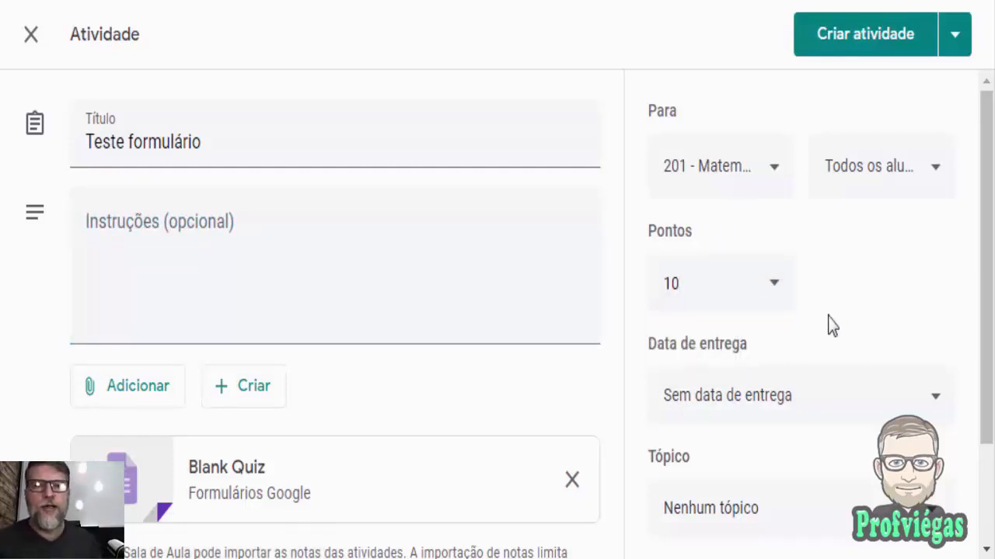
# Set the assignment's due date to 19 June 2020, without a time
pyautogui.click(879, 399)
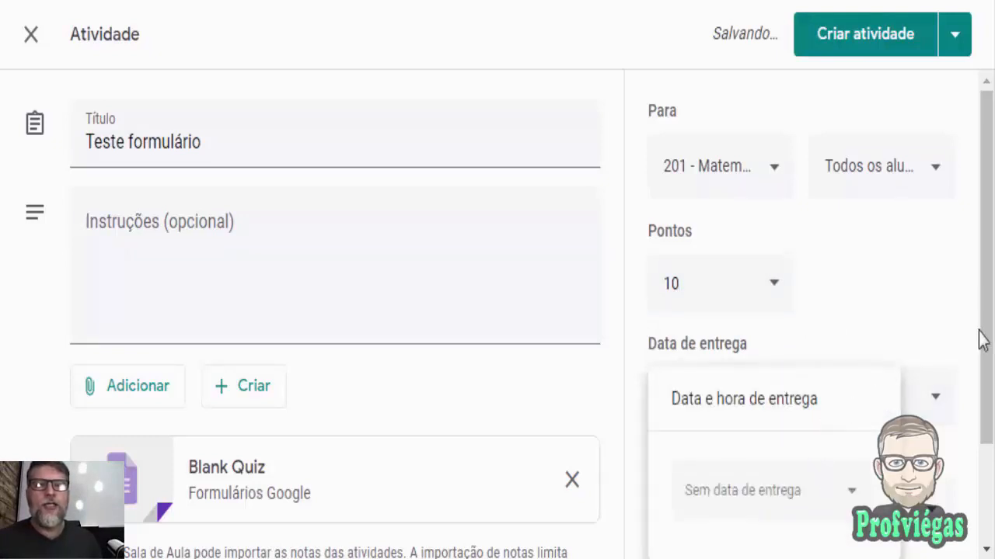
pyautogui.moveTo(984, 342); pyautogui.dragTo(989, 386)
pyautogui.scroll(-1, 950, 382)
pyautogui.click(930, 324)
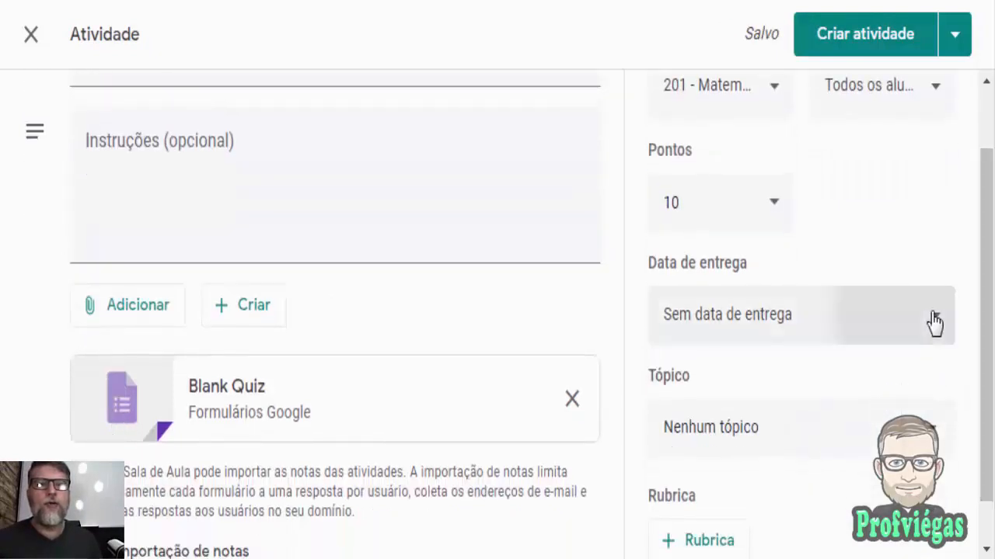
pyautogui.click(846, 414)
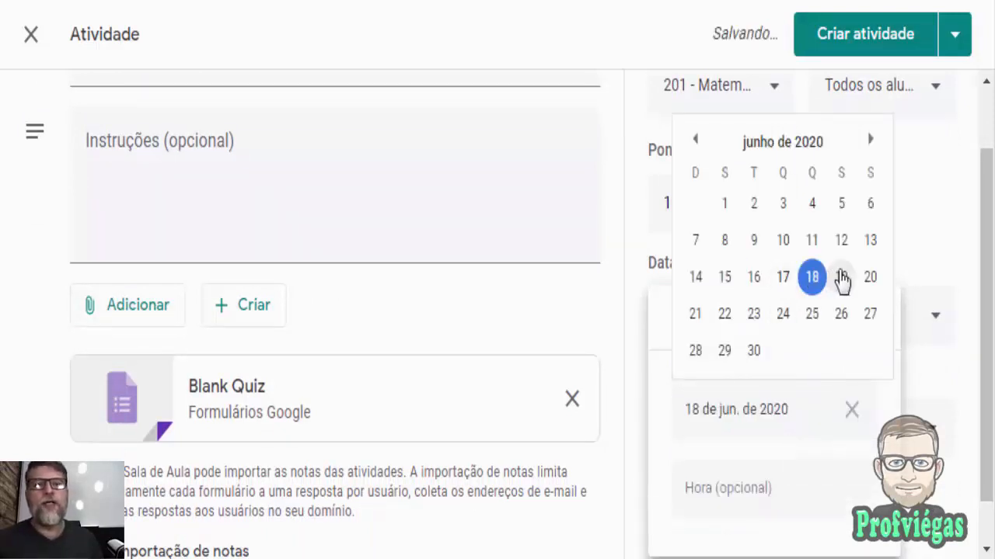
pyautogui.click(841, 277)
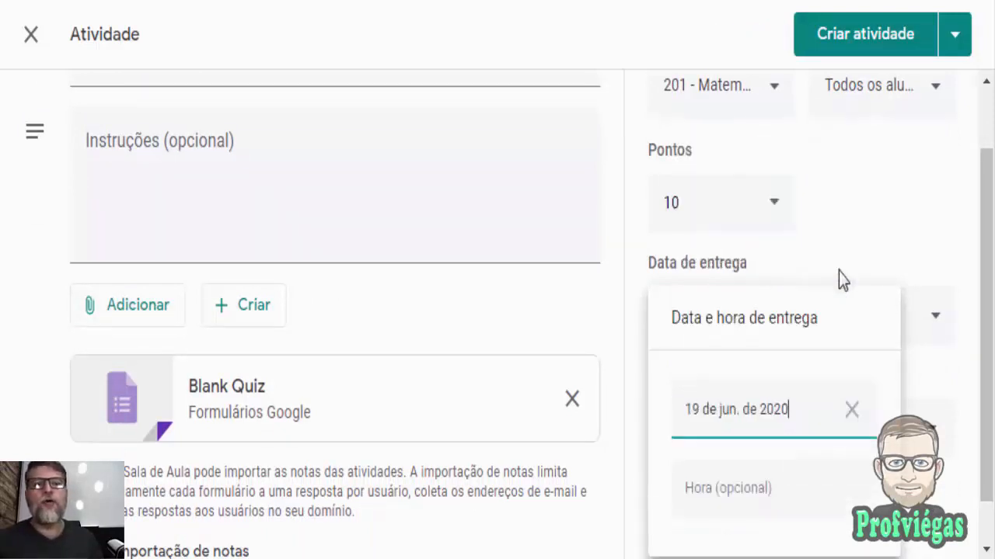
pyautogui.click(945, 247)
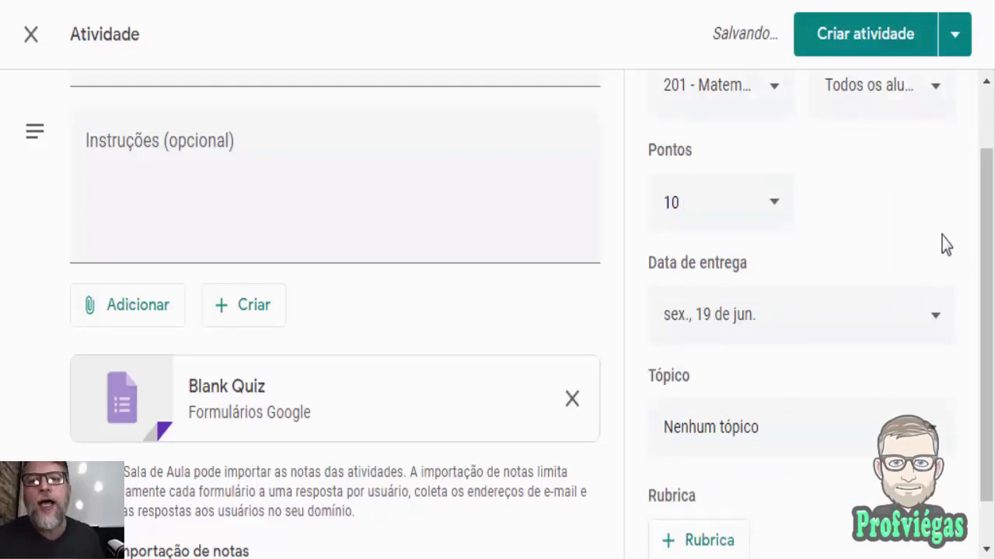
# Assign the activity to the topic Análise Combinatória
pyautogui.moveTo(986, 278); pyautogui.dragTo(986, 308)
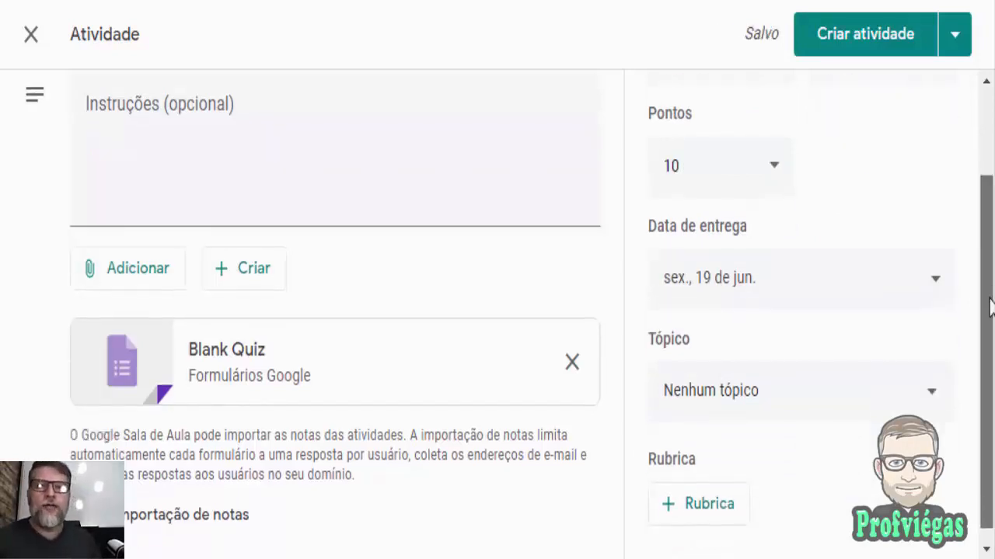
pyautogui.click(934, 394)
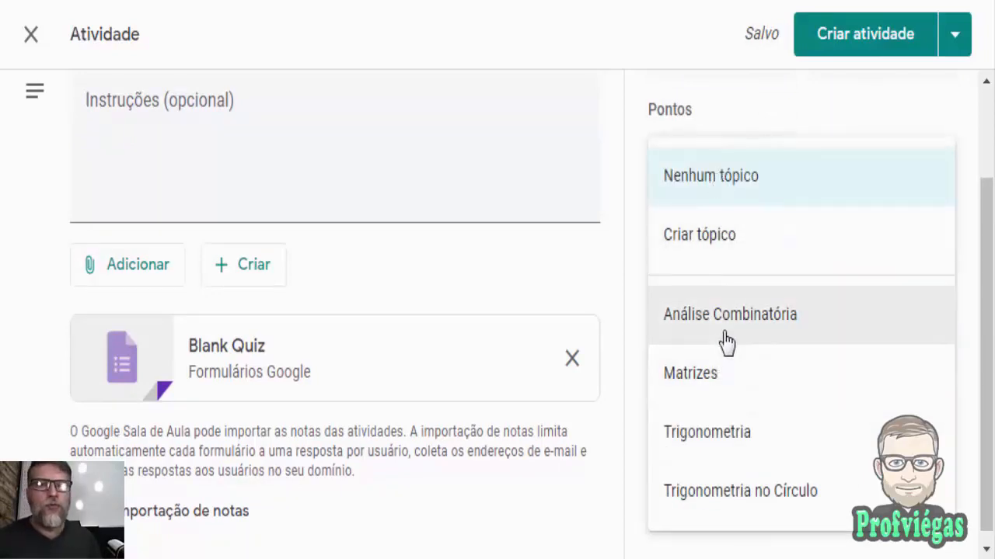
pyautogui.click(723, 332)
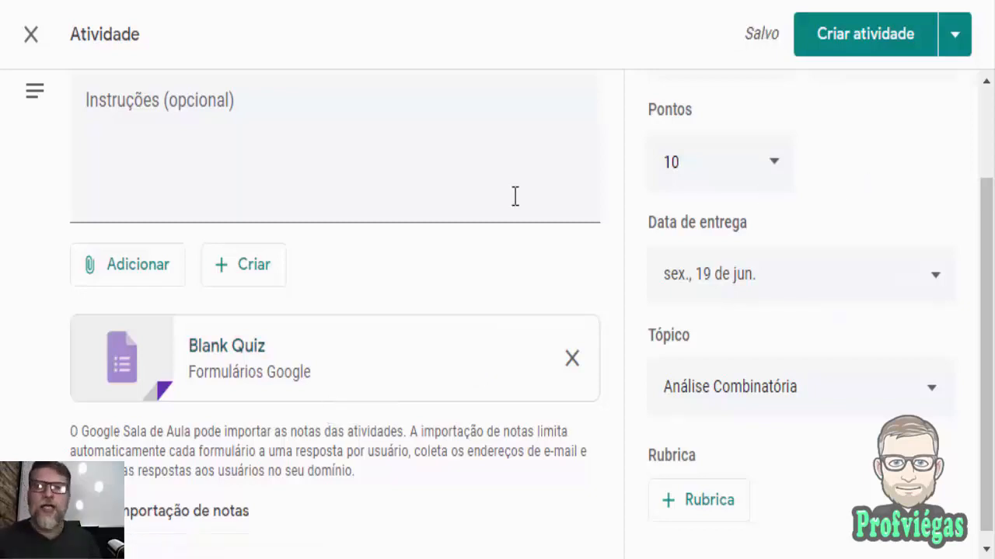
# Open the attached Blank Quiz in Google Forms and change the form's title to "Formulário Teste"
pyautogui.click(321, 362)
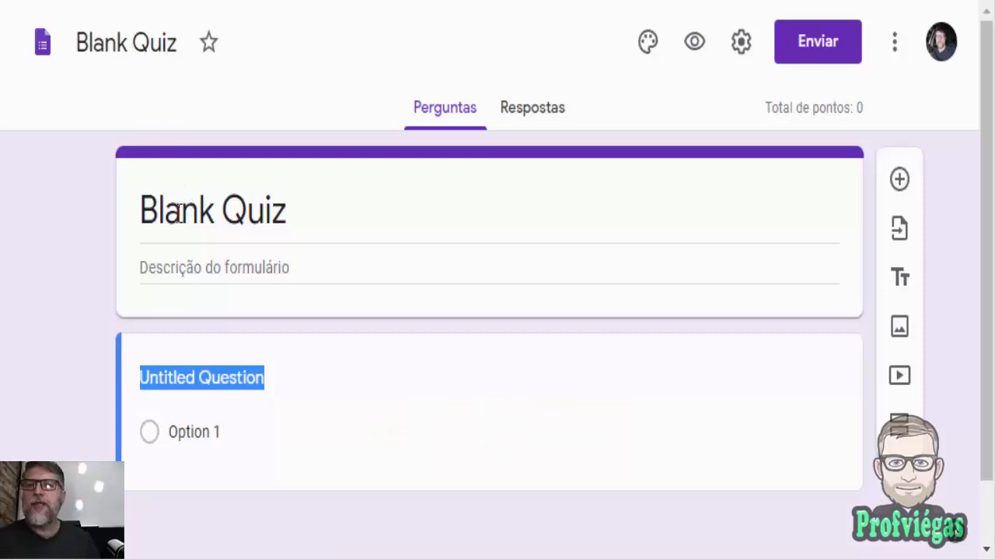
pyautogui.click(220, 227)
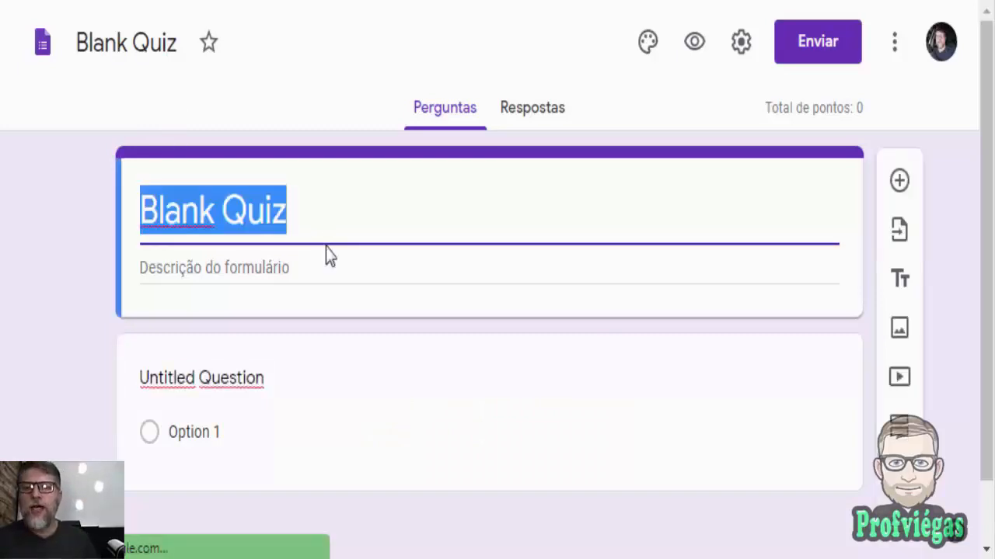
pyautogui.write('Formulário Teste')
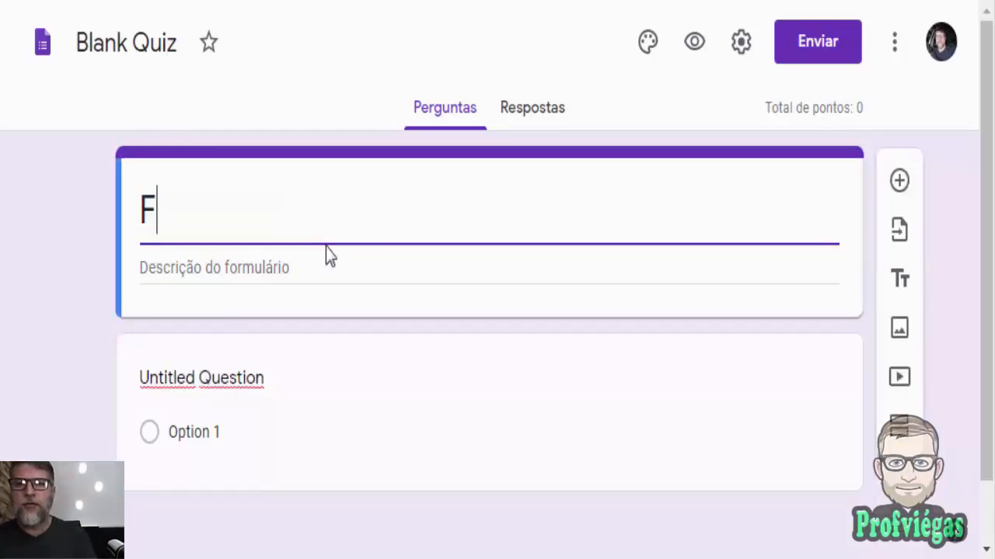
# Rename the form's file as "Formulário teste"
pyautogui.click(78, 50)
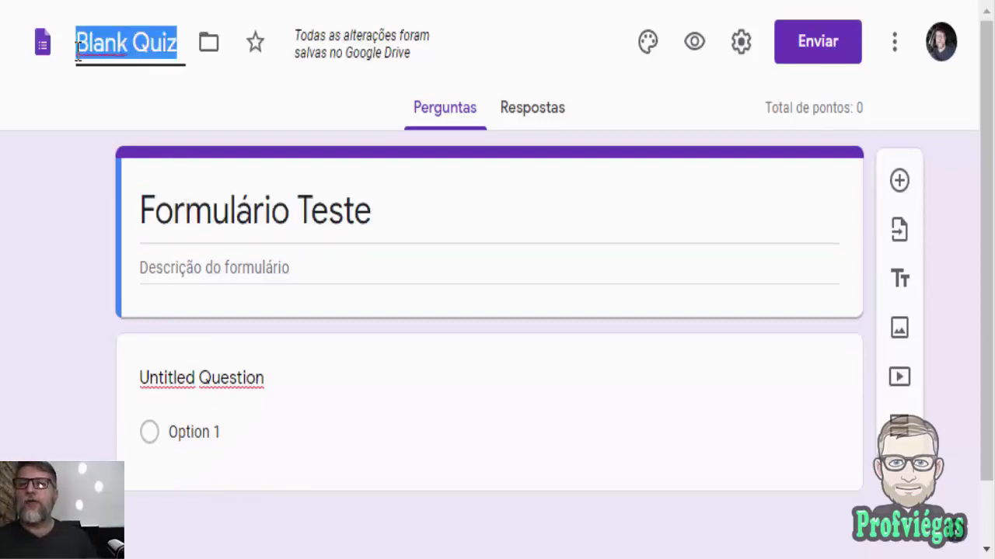
pyautogui.write('F')
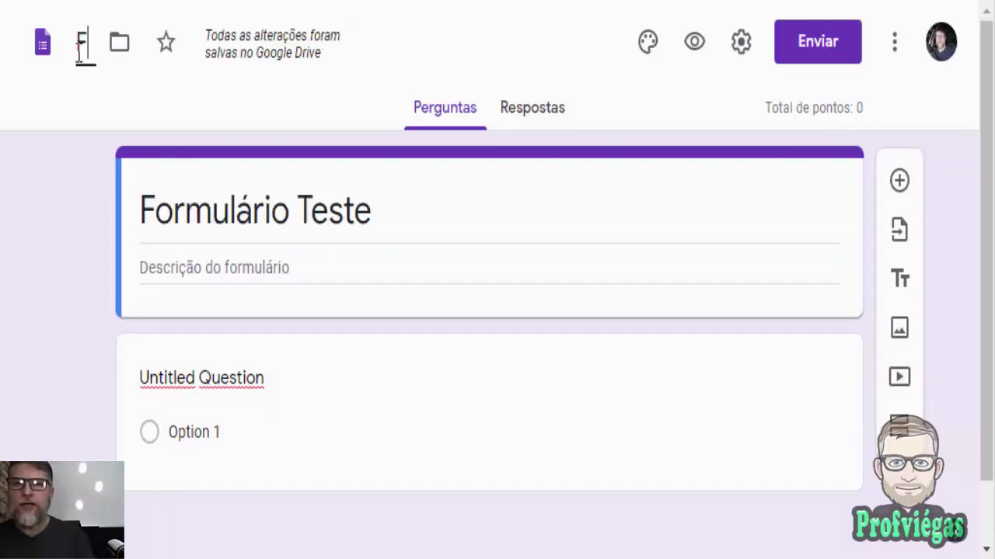
pyautogui.write('ormu')
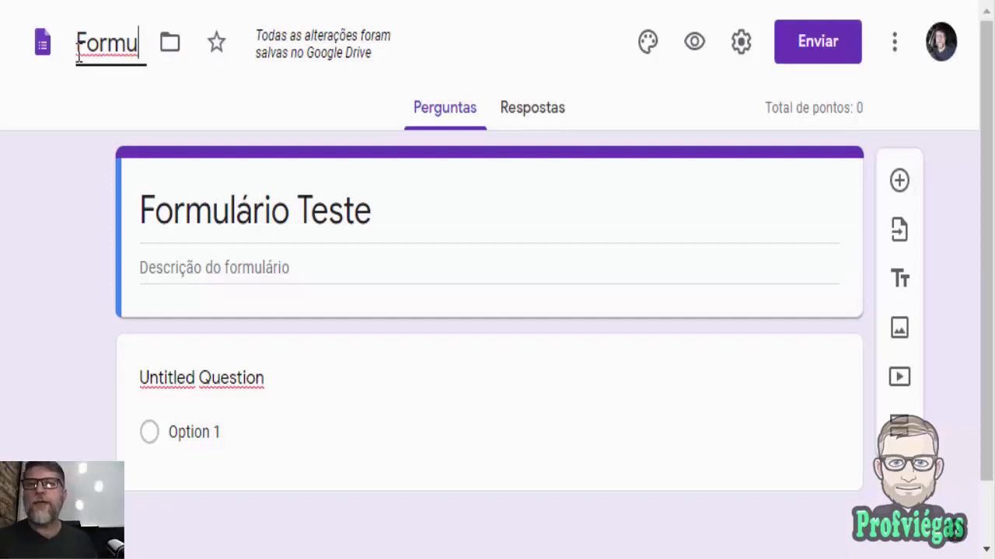
pyautogui.write('l')
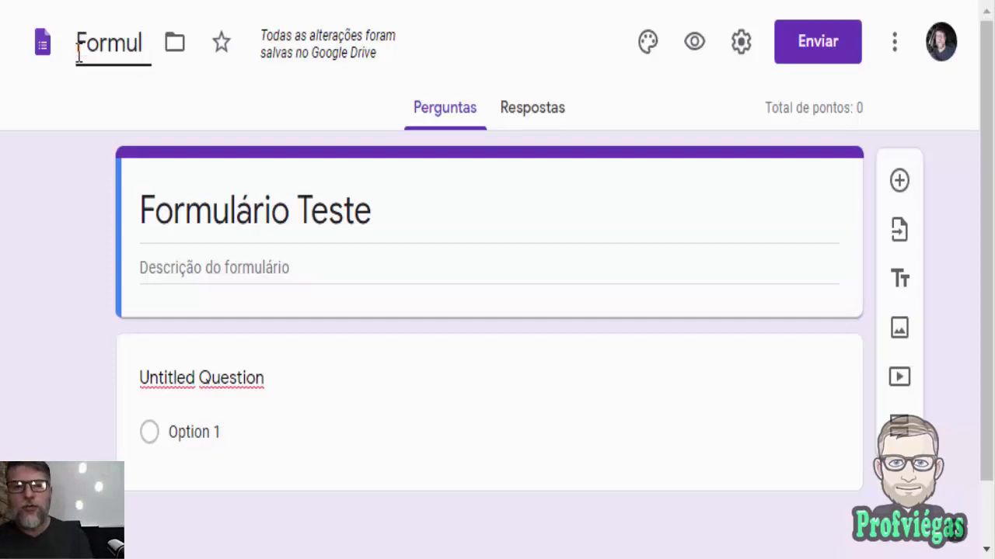
pyautogui.write('ários')
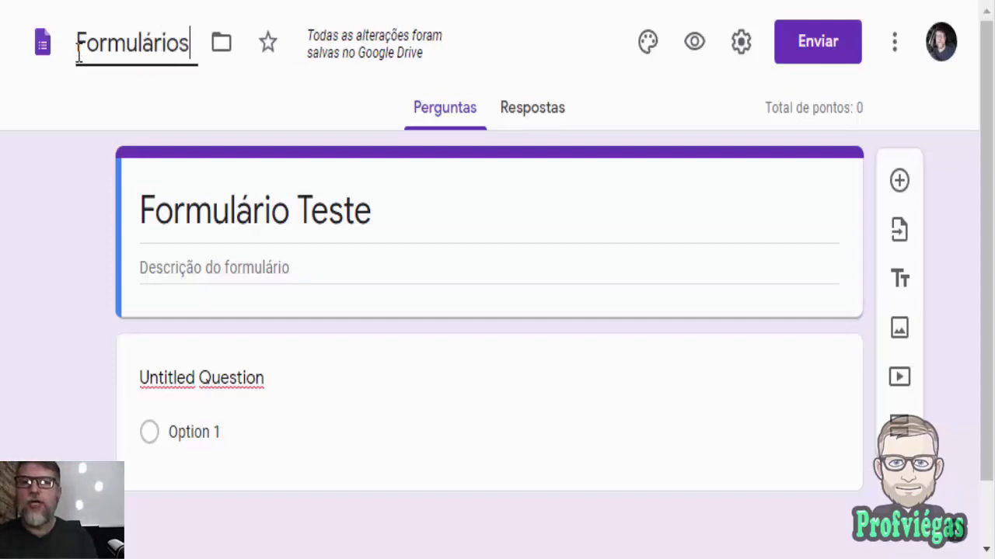
pyautogui.press('BackSpace')
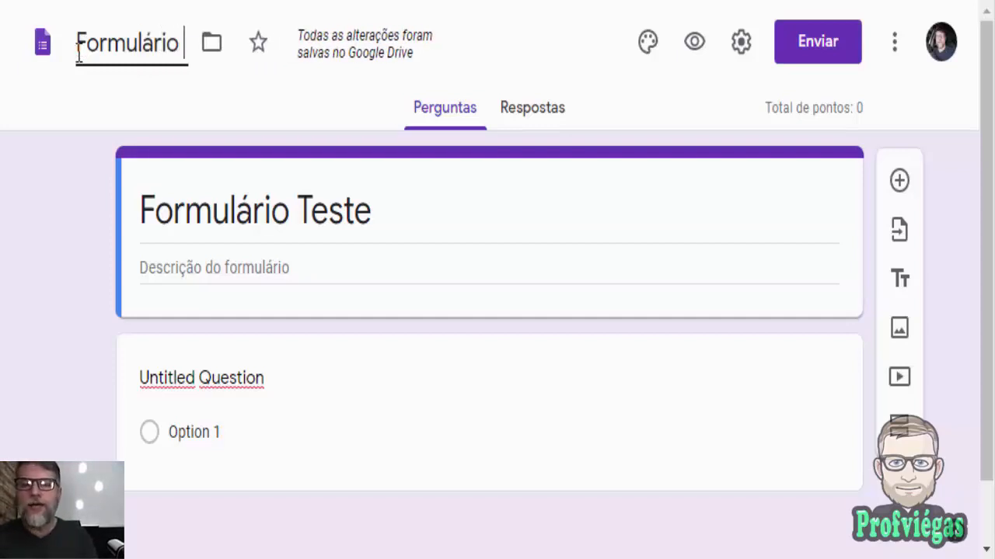
pyautogui.write('teste')
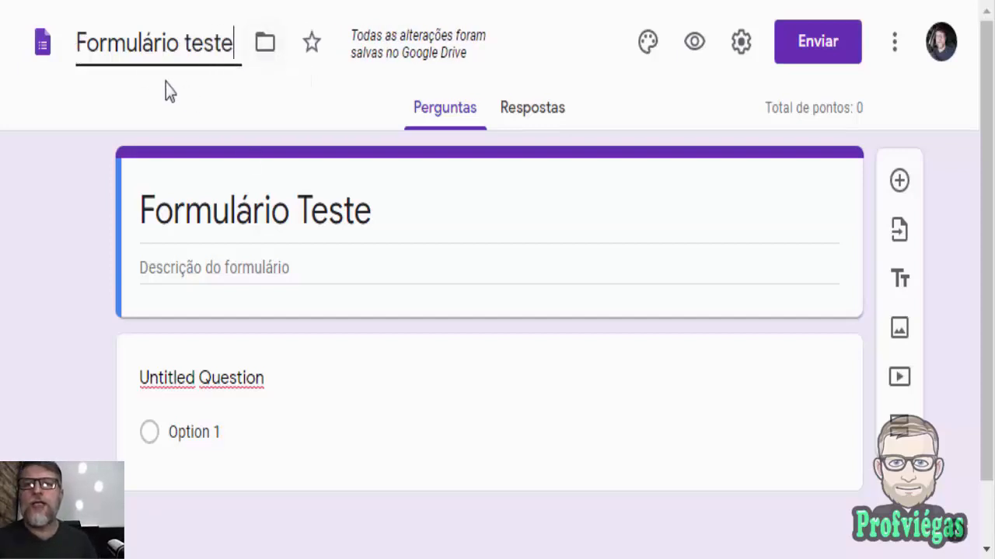
pyautogui.click(220, 82)
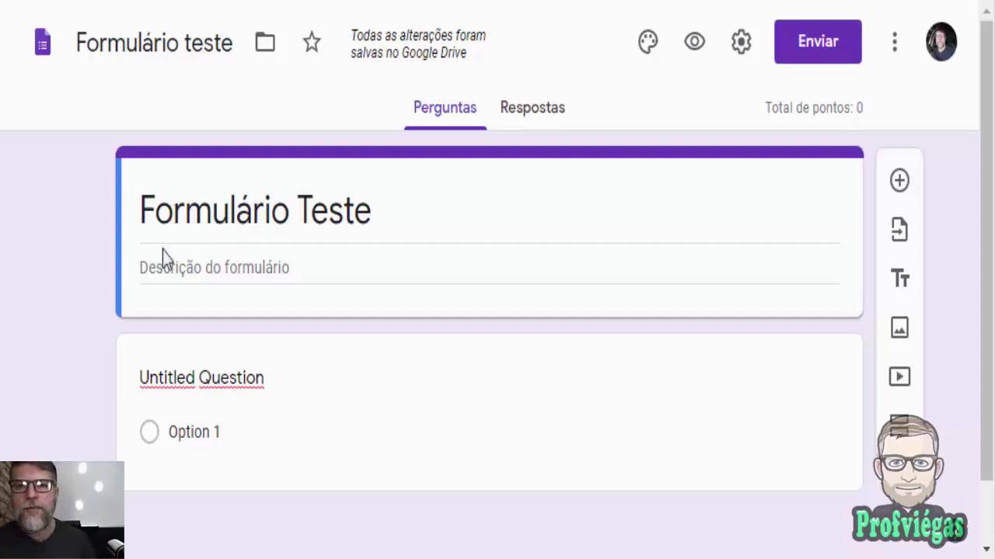
# Enter "Sobre o assunto" as the form's description
pyautogui.click(226, 271)
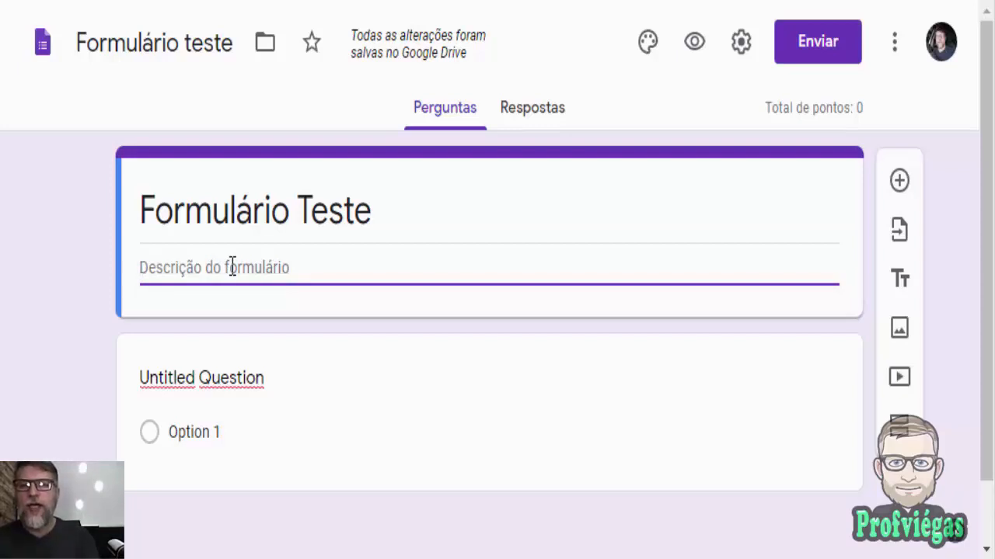
pyautogui.write('Sobre')
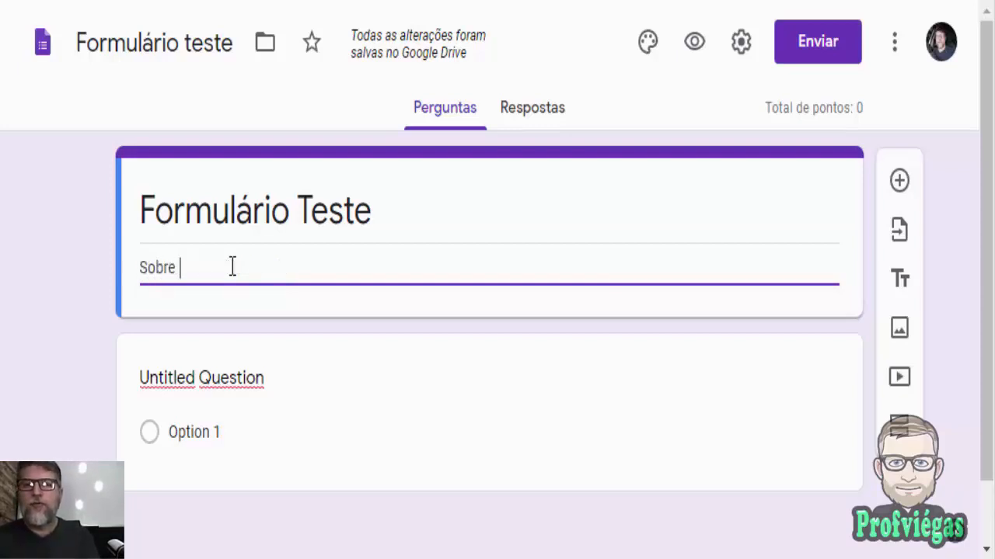
pyautogui.write(' o assunto')
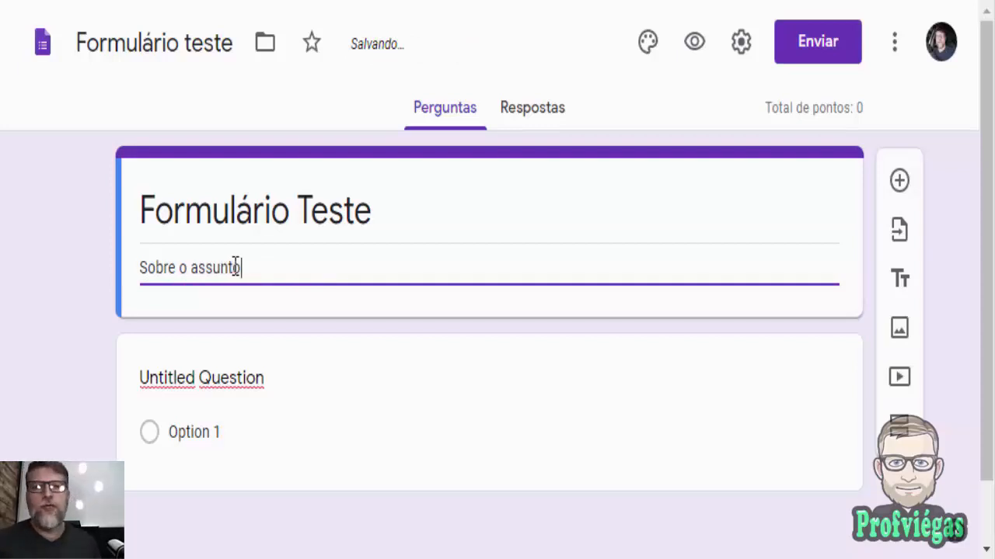
# Replace the untitled first question's text with "Questão 1"
pyautogui.click(199, 376)
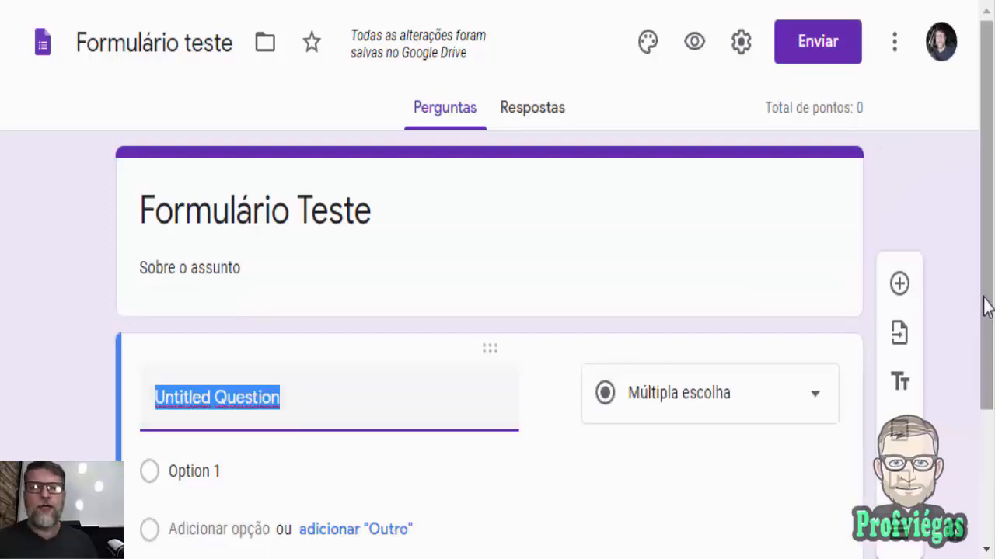
pyautogui.moveTo(983, 303); pyautogui.dragTo(993, 329)
pyautogui.write('Q')
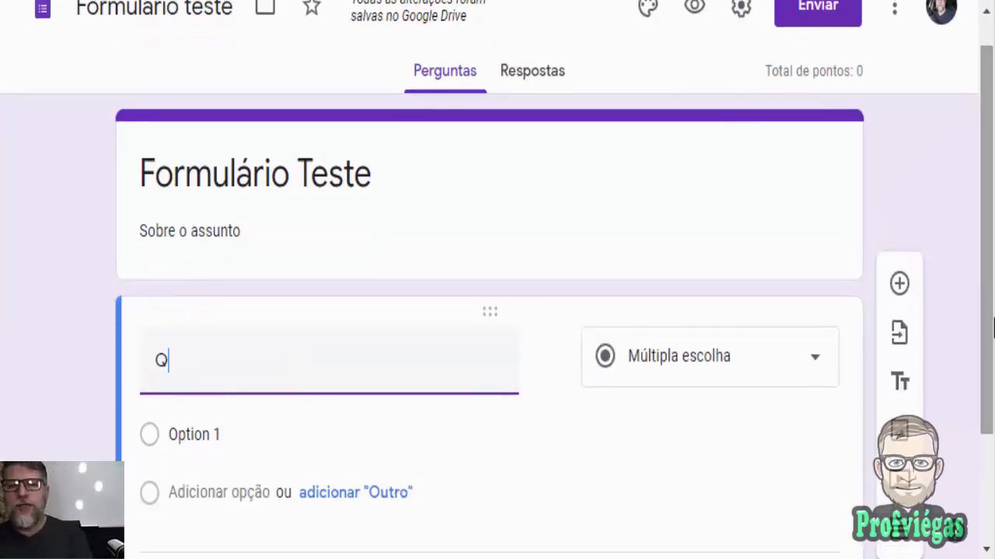
pyautogui.write('uestão 1')
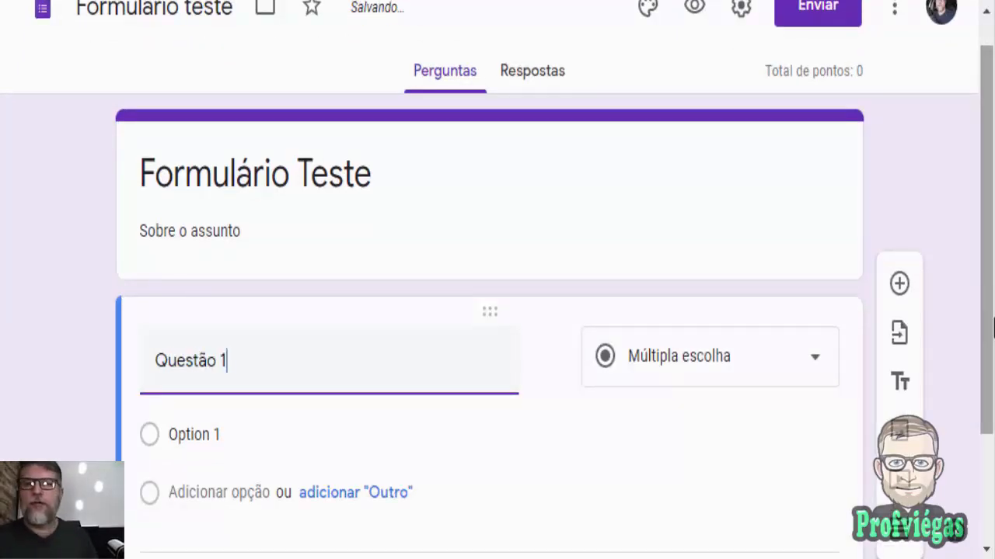
# Give the first question the two answer options "sim" and "não"
pyautogui.click(226, 442)
pyautogui.write('sim')
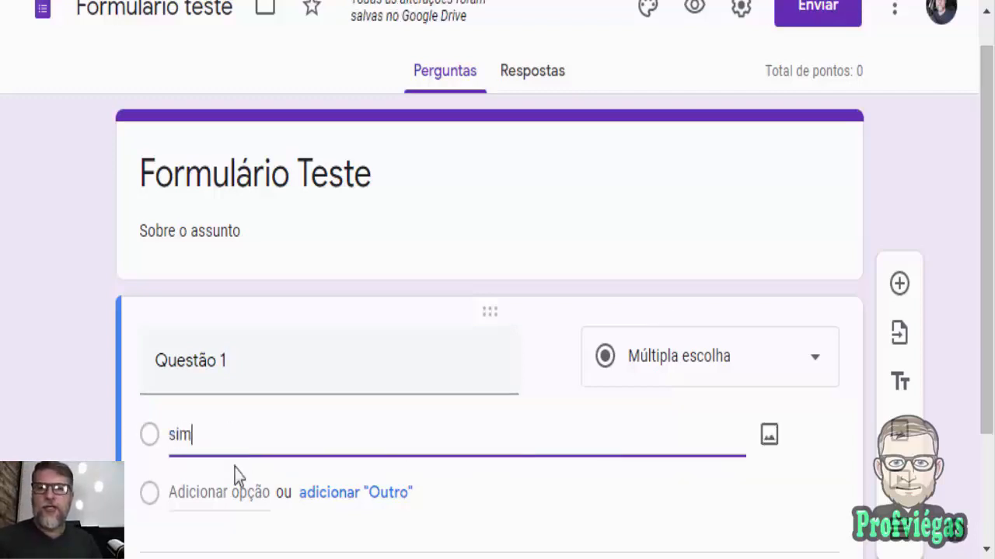
pyautogui.click(231, 490)
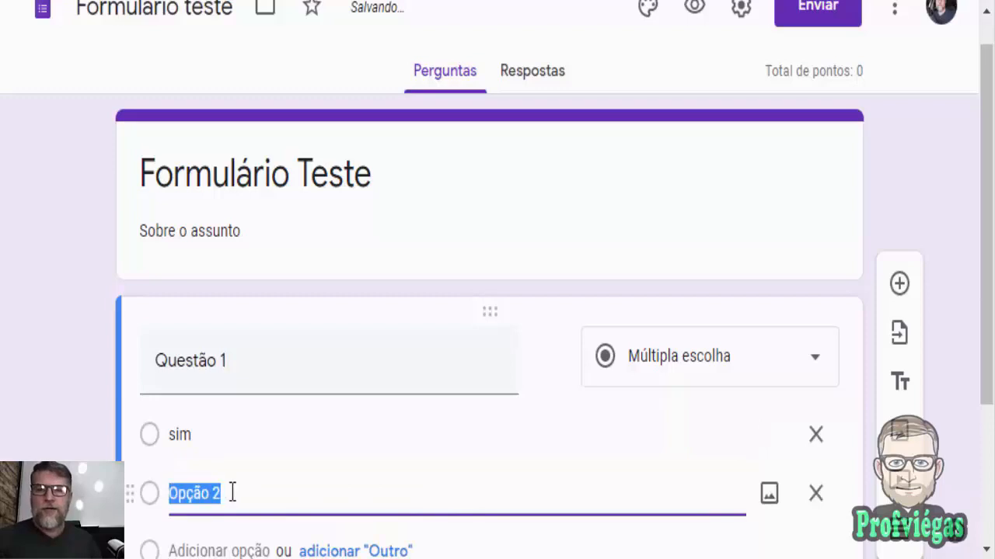
pyautogui.write('n')
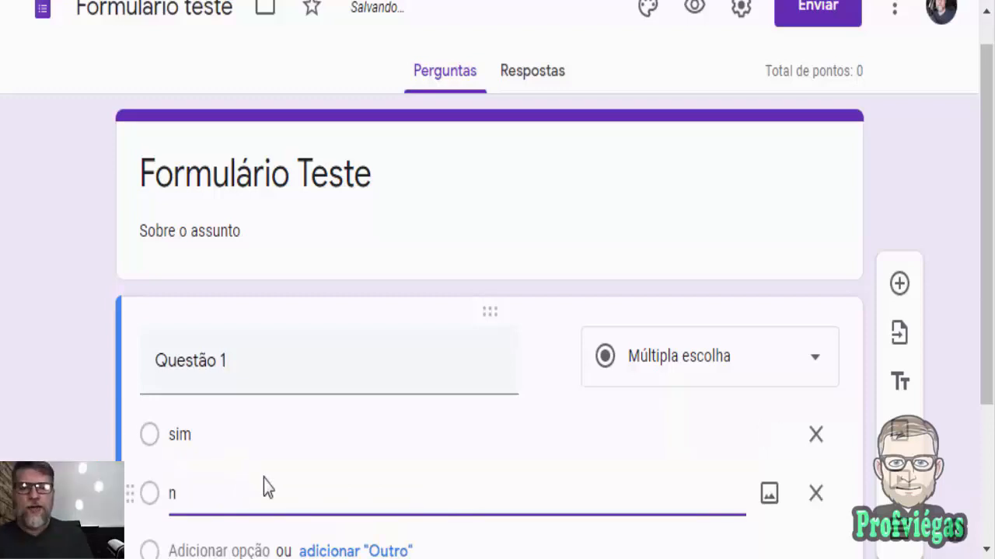
pyautogui.write('ão')
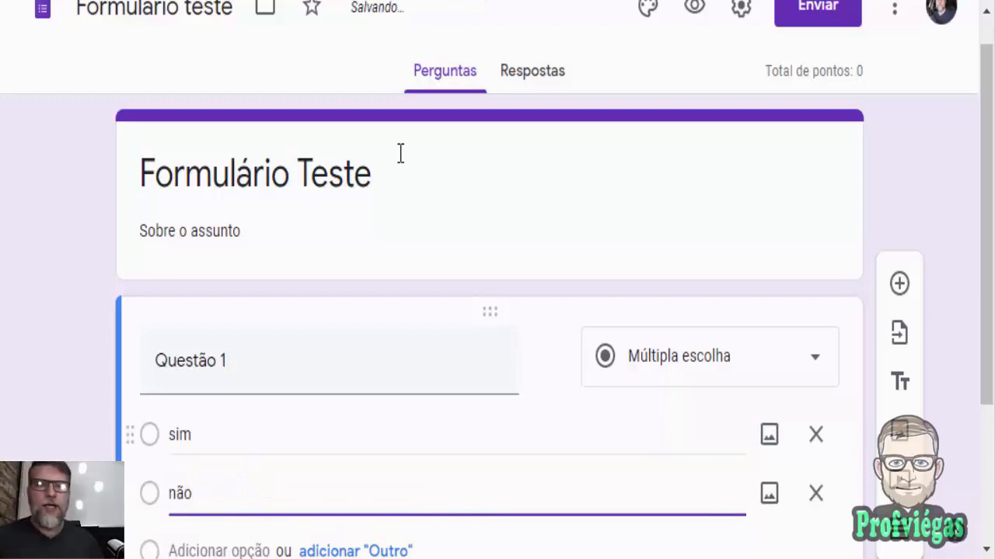
# Change the first question's answer type to Parágrafo
pyautogui.click(599, 174)
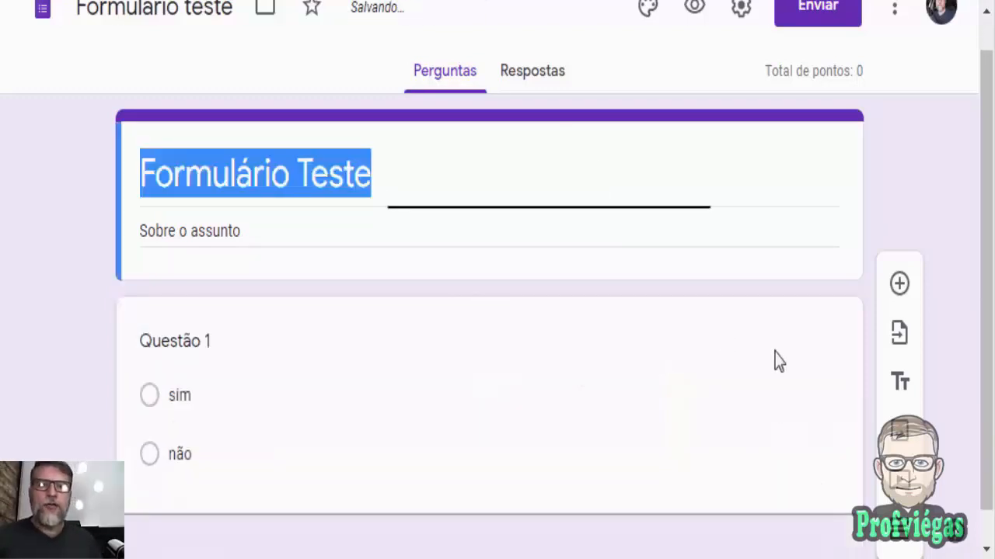
pyautogui.click(728, 392)
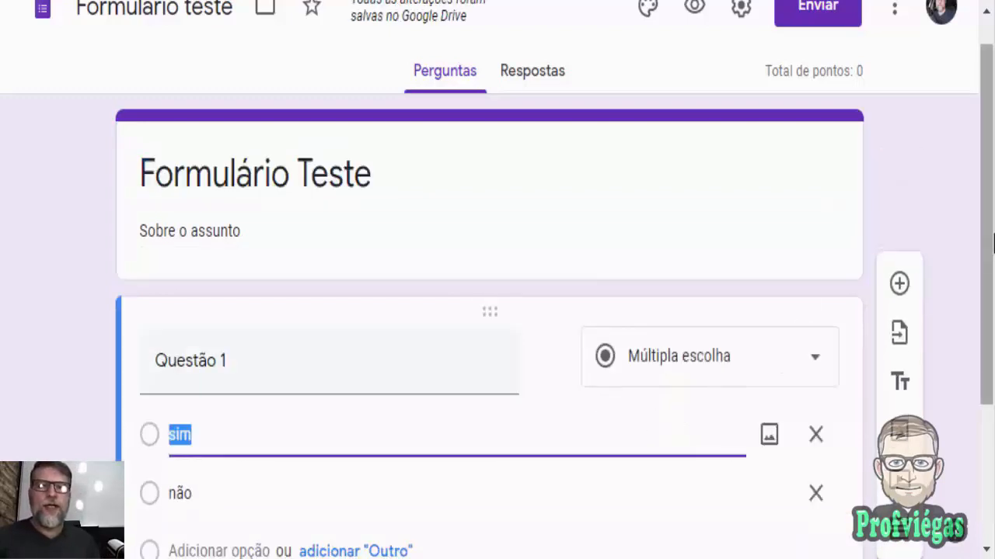
pyautogui.scroll(-2, 986, 284)
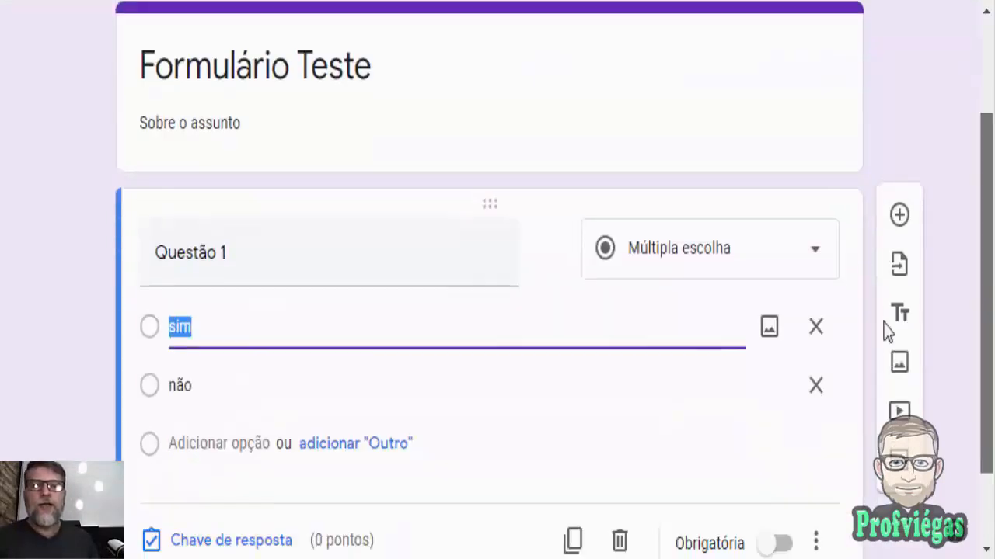
pyautogui.click(819, 251)
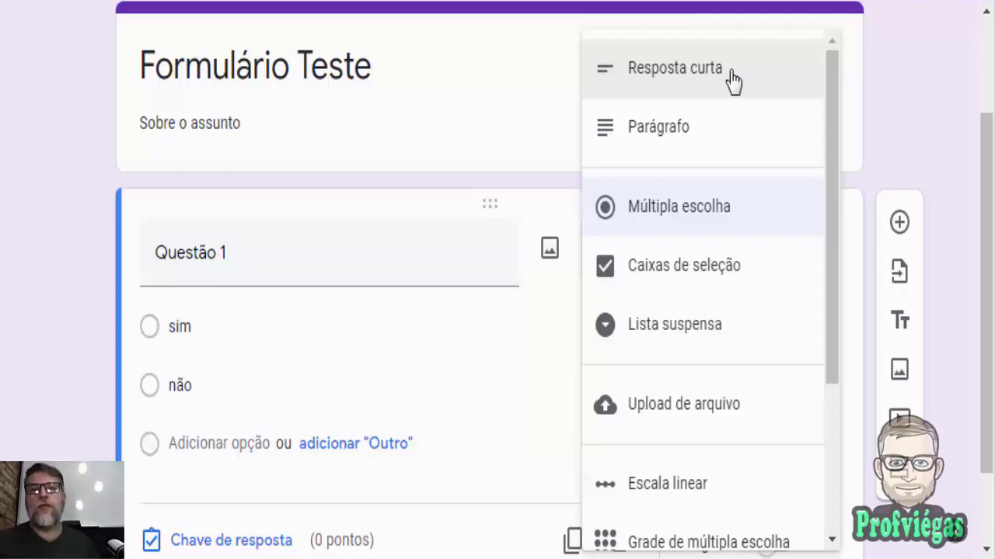
pyautogui.click(701, 134)
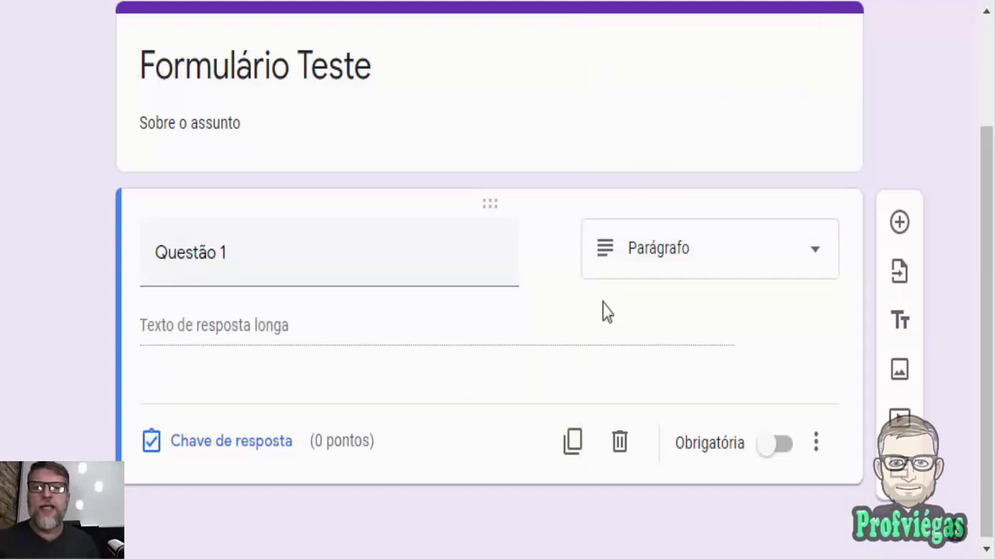
# Retitle the paragraph question as "Nome dos alunos" and make it required
pyautogui.click(278, 251)
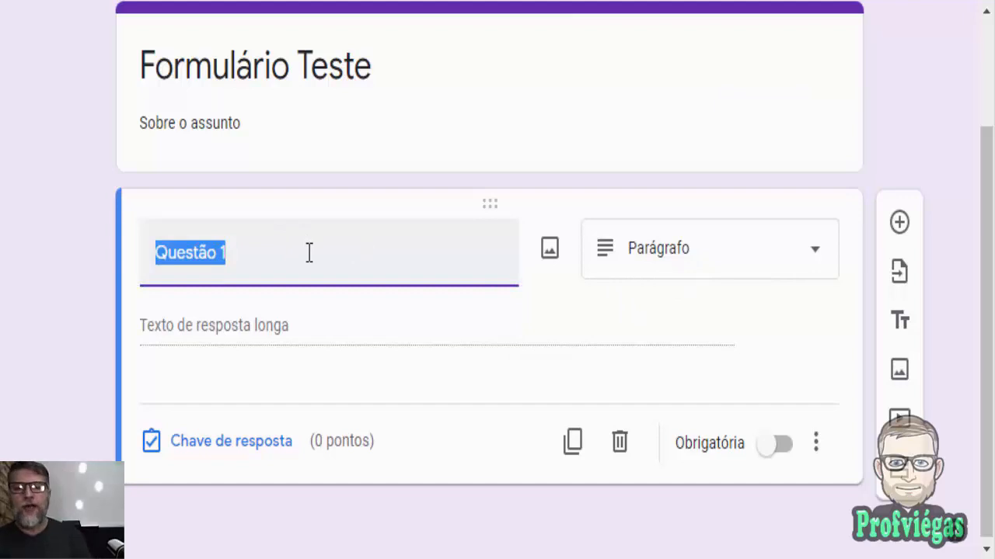
pyautogui.write('No')
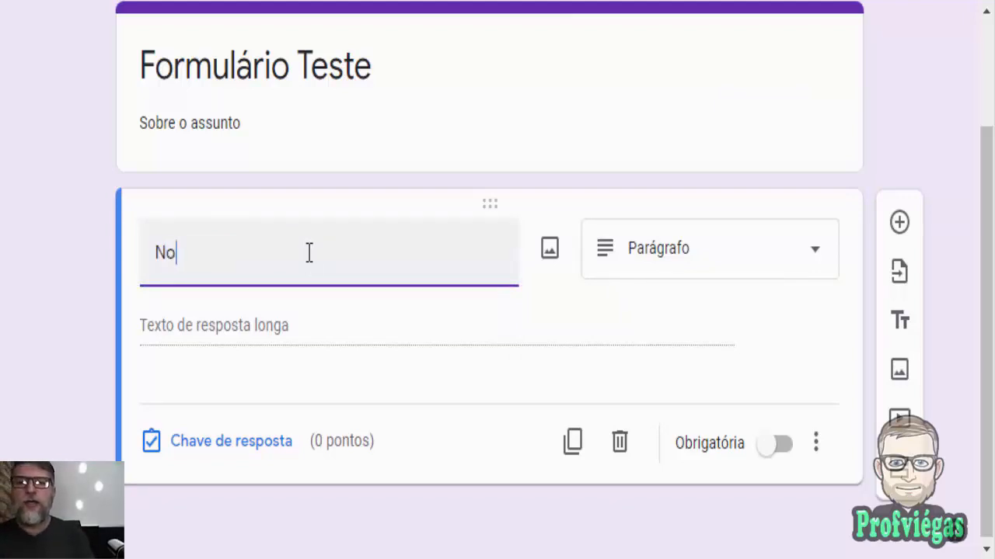
pyautogui.write('me dos')
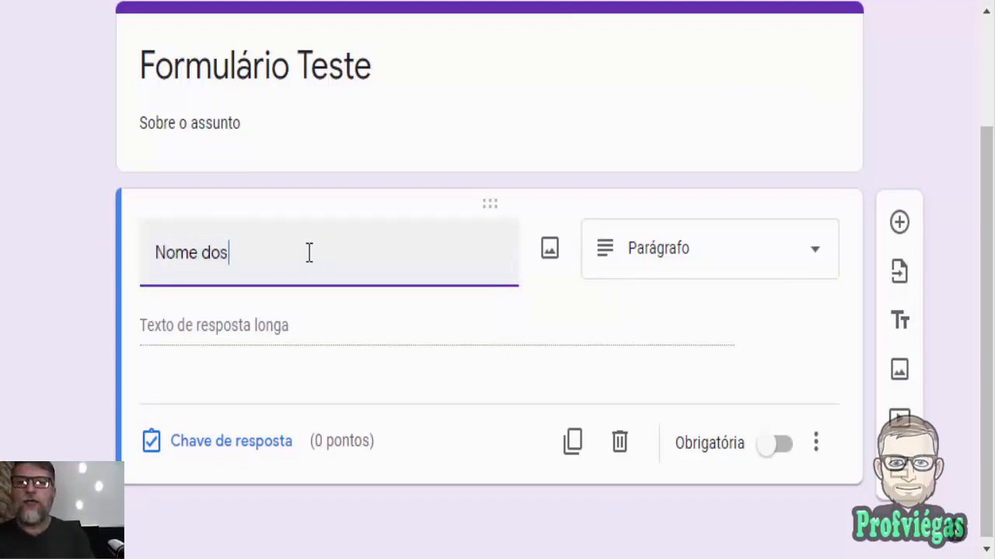
pyautogui.write(' aluno')
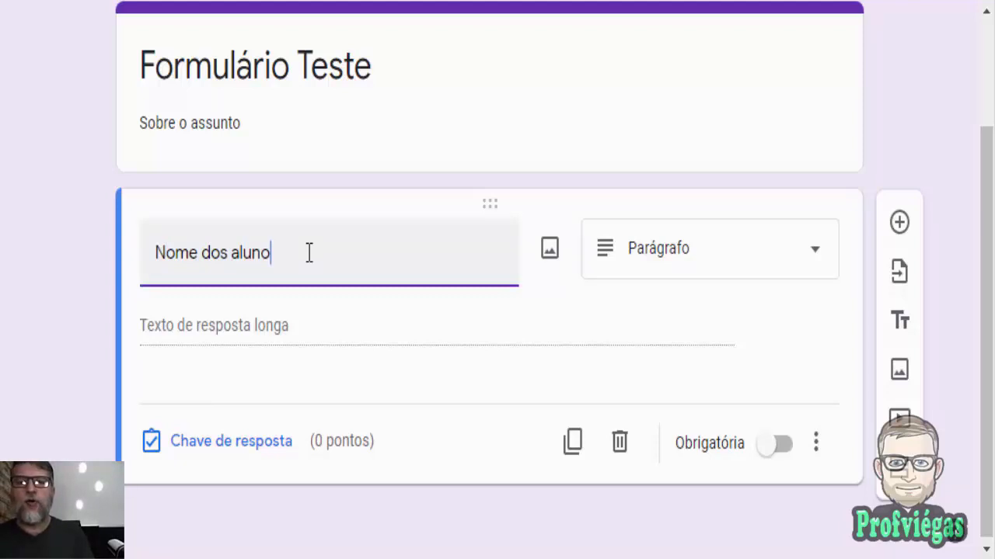
pyautogui.write('s')
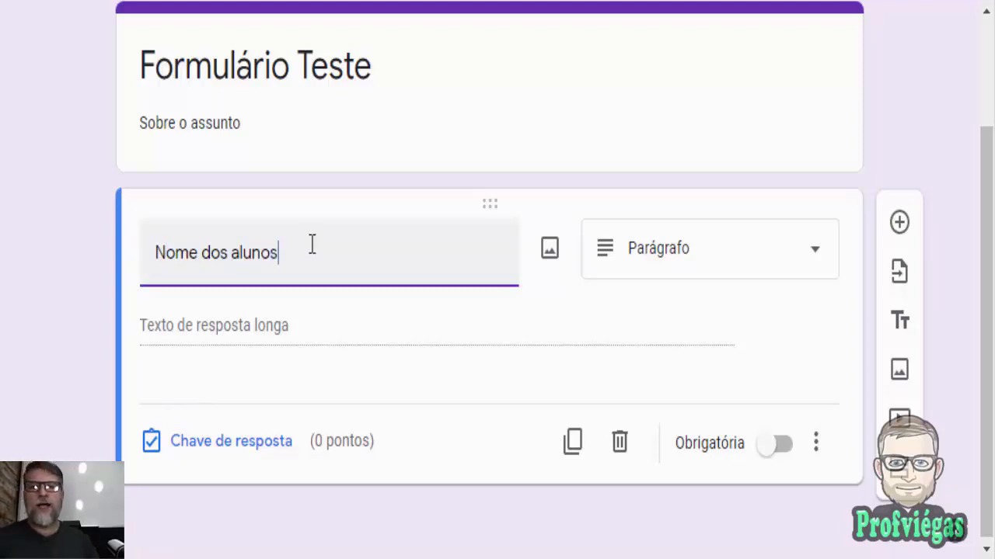
pyautogui.click(788, 459)
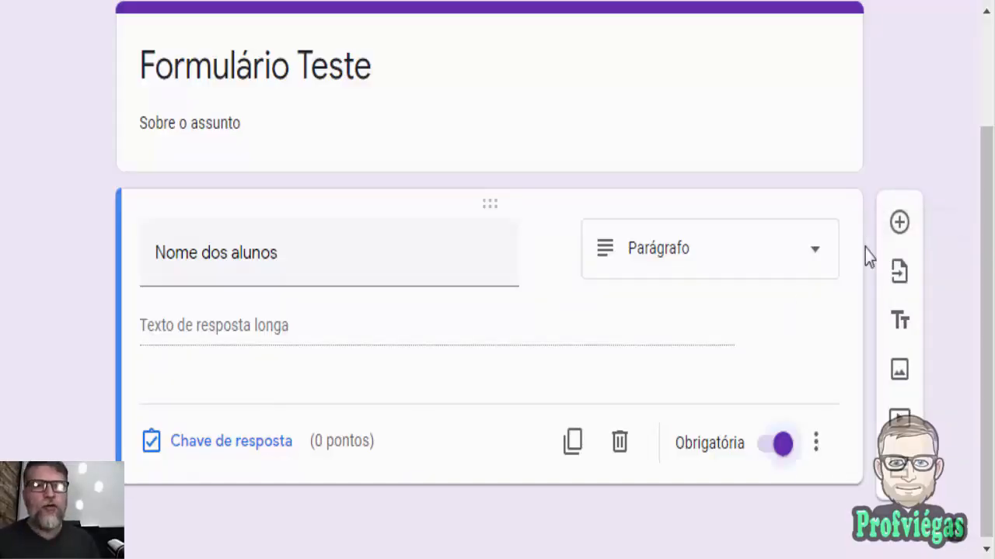
# Add a required question titled "Turma" with the answer type Resposta curta below the student names question
pyautogui.click(900, 224)
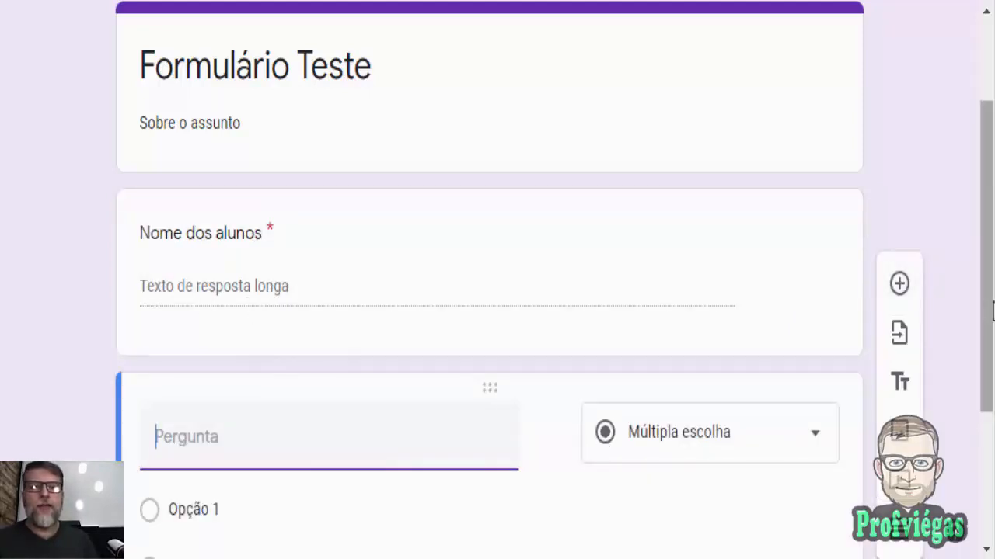
pyautogui.scroll(-1, 893, 373)
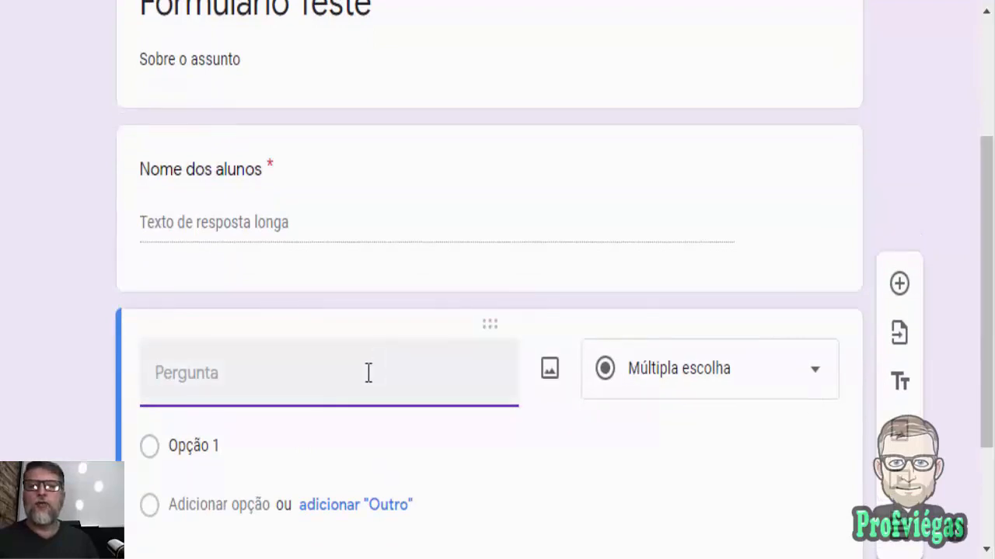
pyautogui.write('Turma')
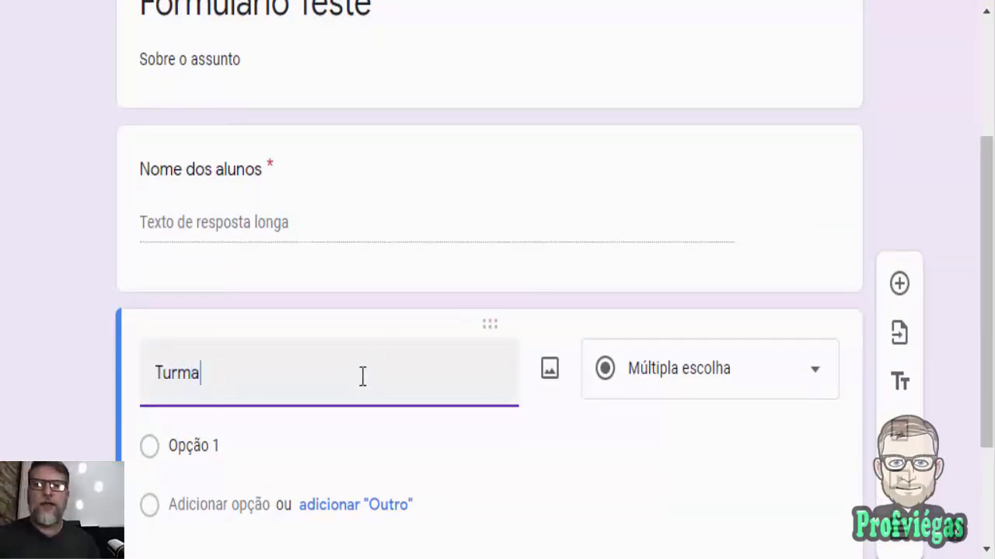
pyautogui.click(786, 376)
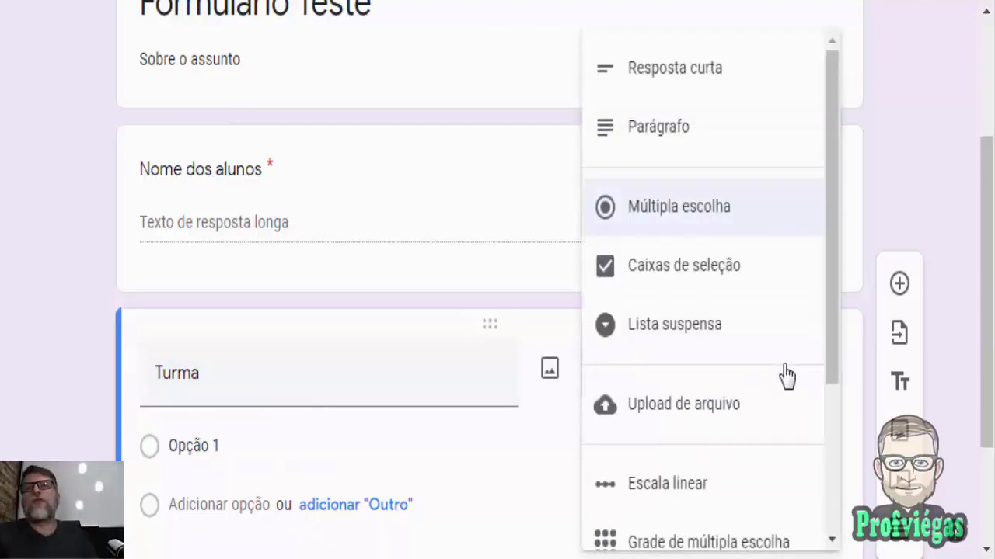
pyautogui.click(684, 79)
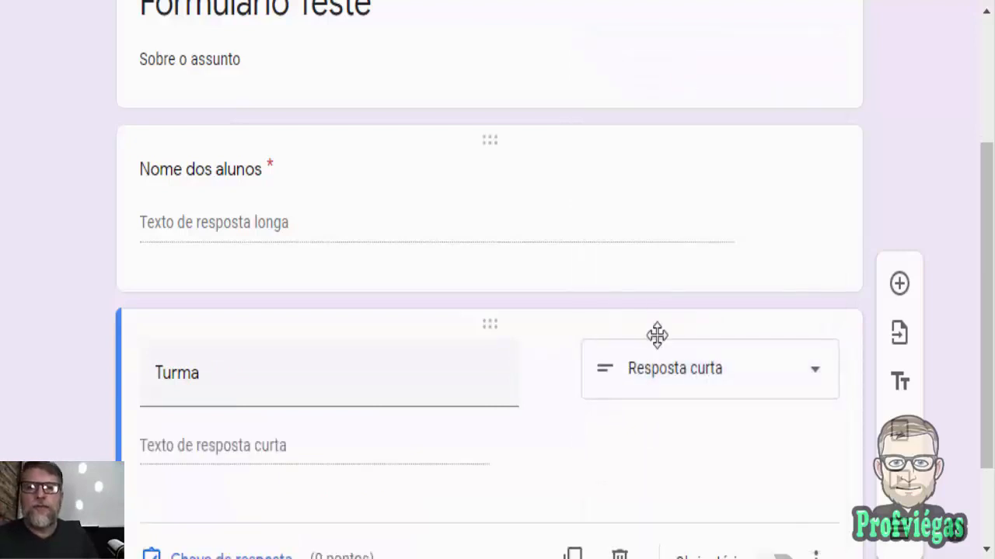
pyautogui.moveTo(990, 322); pyautogui.dragTo(993, 400)
pyautogui.click(783, 443)
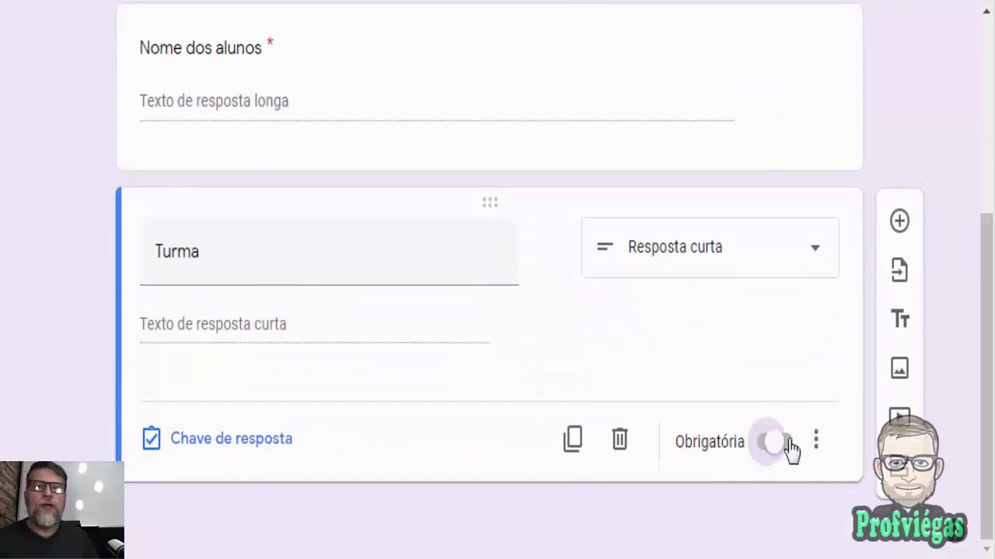
# Add a multiple-choice question below "Turma" with the text "1, kkkkkk"
pyautogui.click(899, 222)
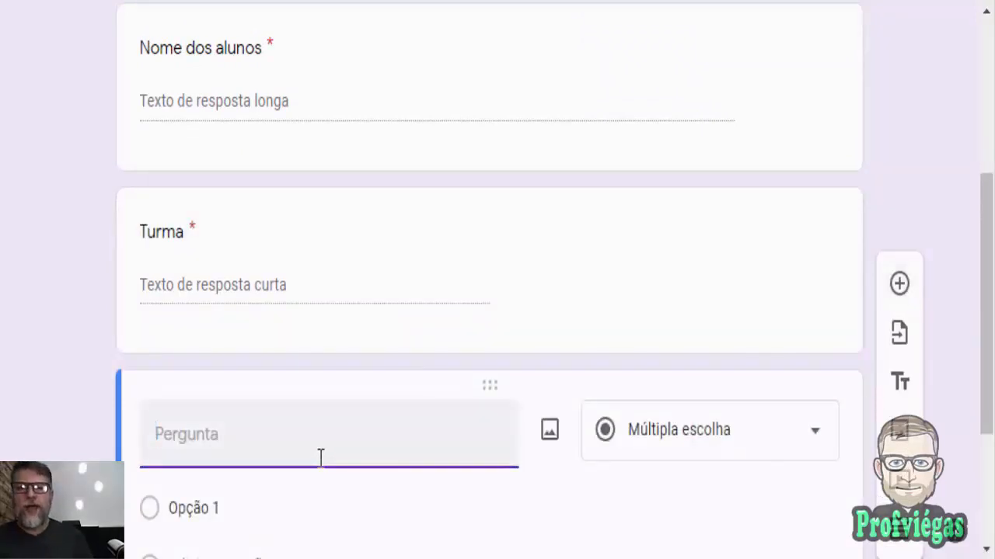
pyautogui.write('1.')
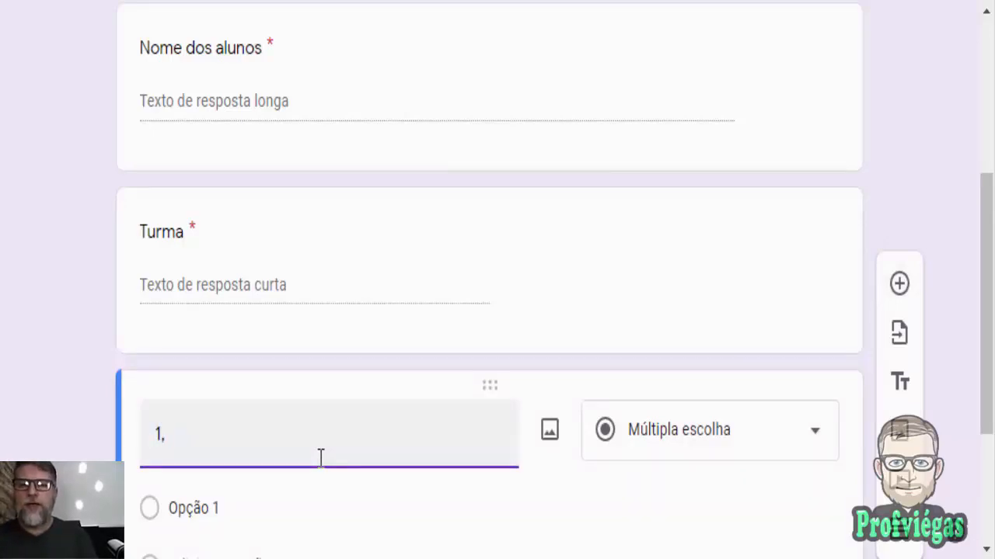
pyautogui.write(' kkkkkk')
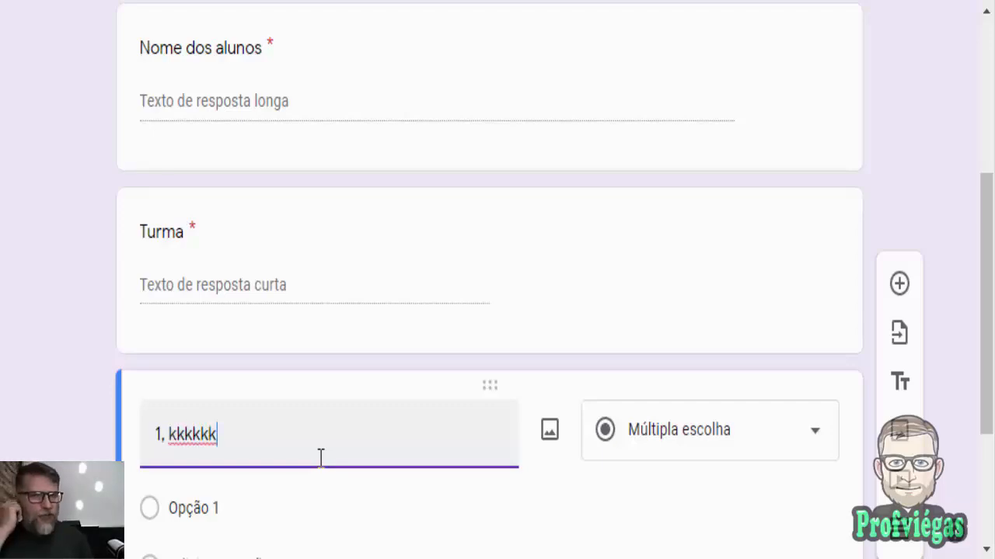
# Set the answer options of the new multiple-choice question to "sim" and "não"
pyautogui.moveTo(992, 313); pyautogui.dragTo(991, 364)
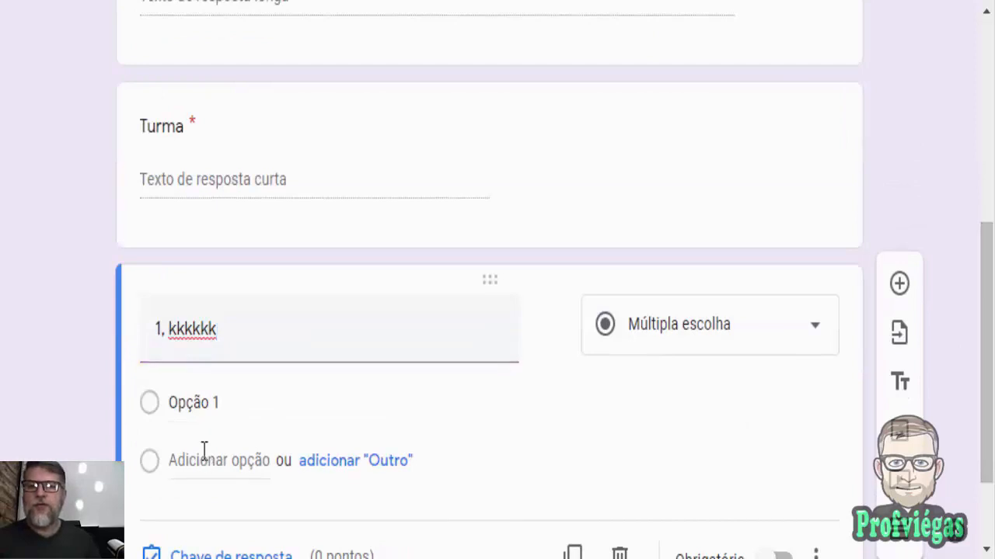
pyautogui.click(341, 461)
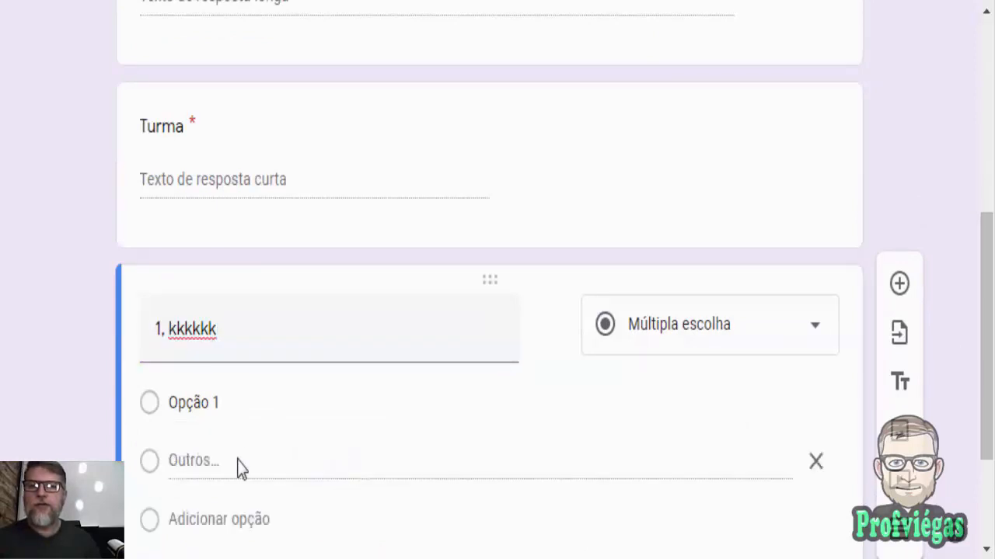
pyautogui.click(228, 403)
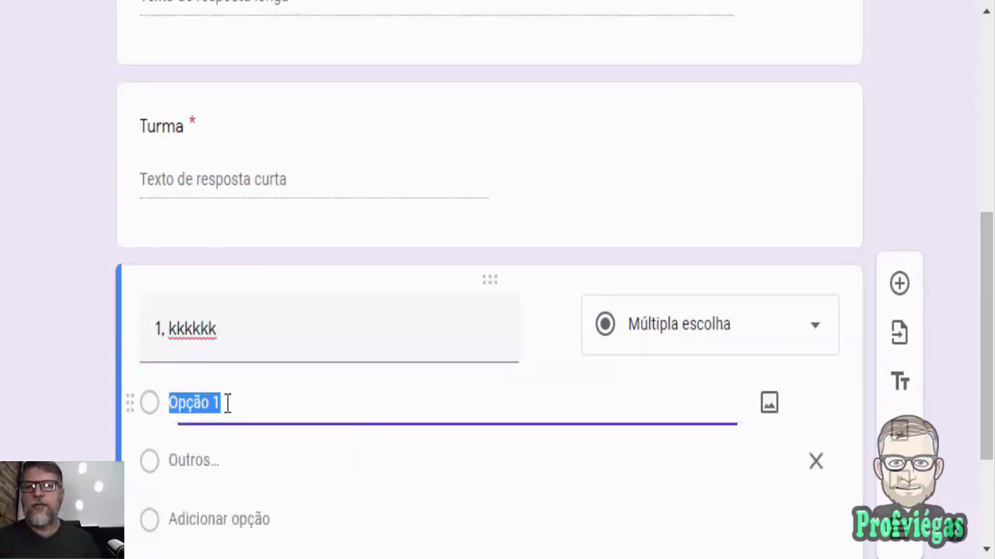
pyautogui.write('sim')
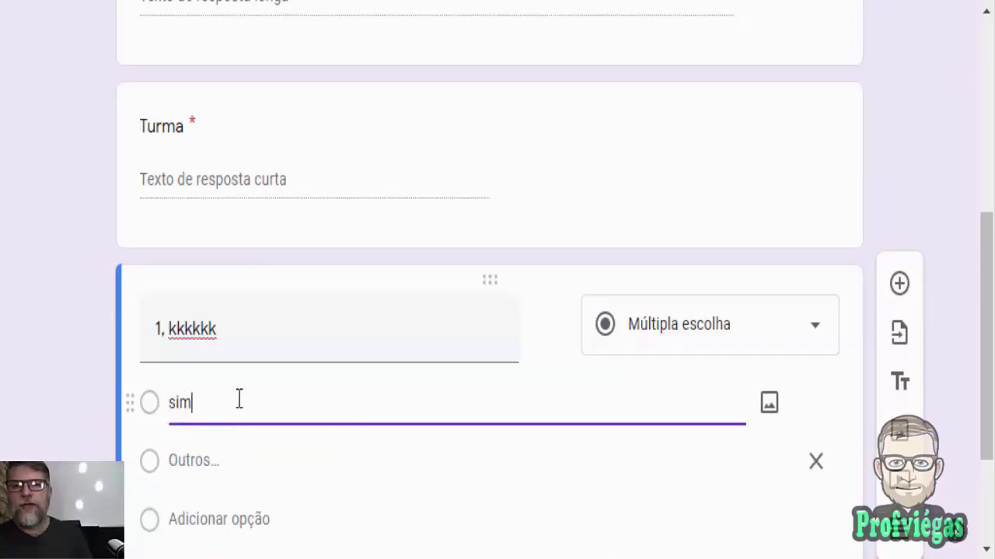
pyautogui.click(208, 472)
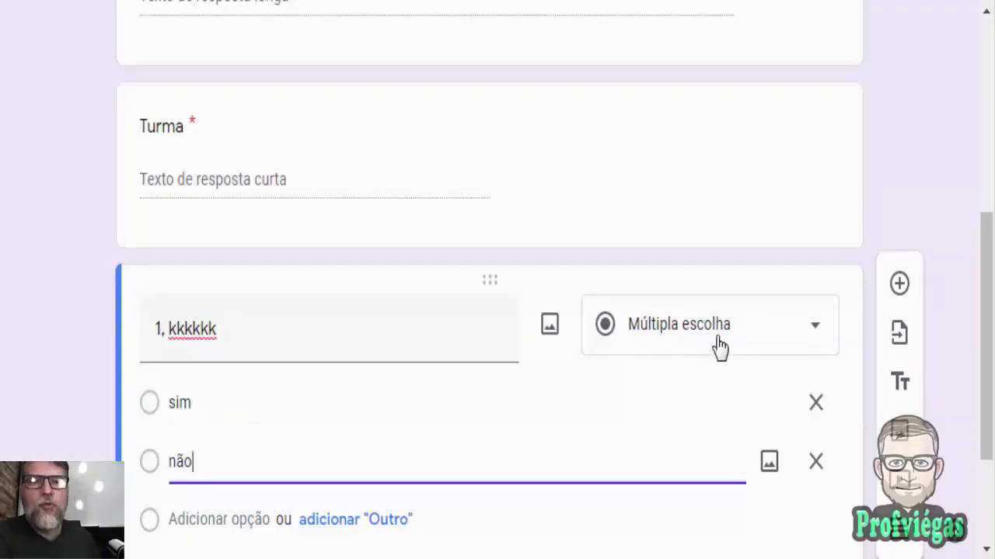
pyautogui.click(719, 348)
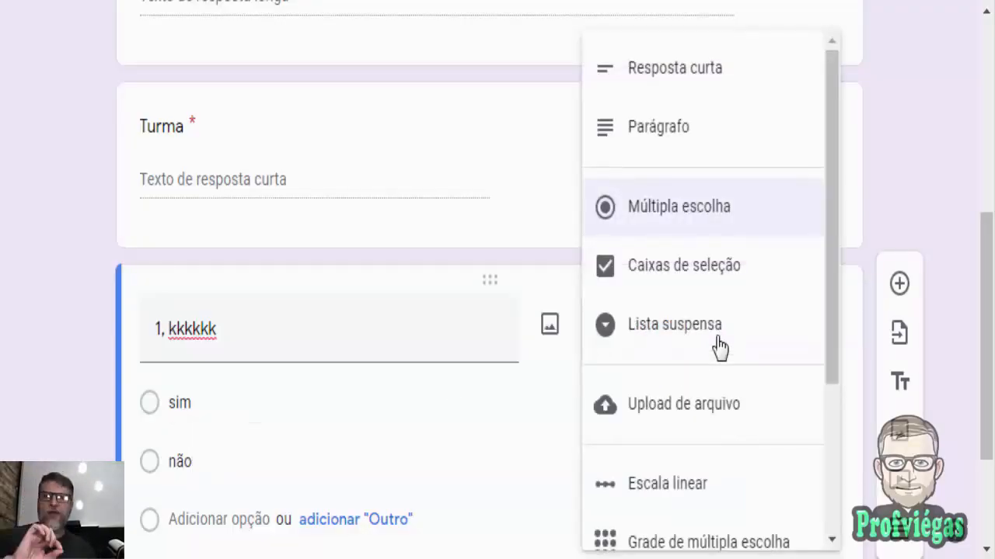
pyautogui.click(896, 197)
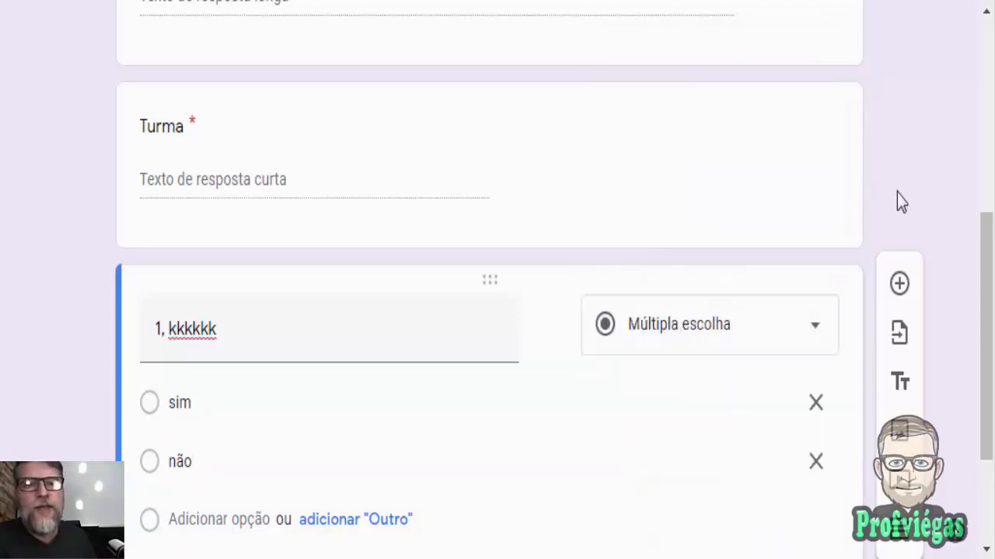
pyautogui.scroll(-3, 978, 276)
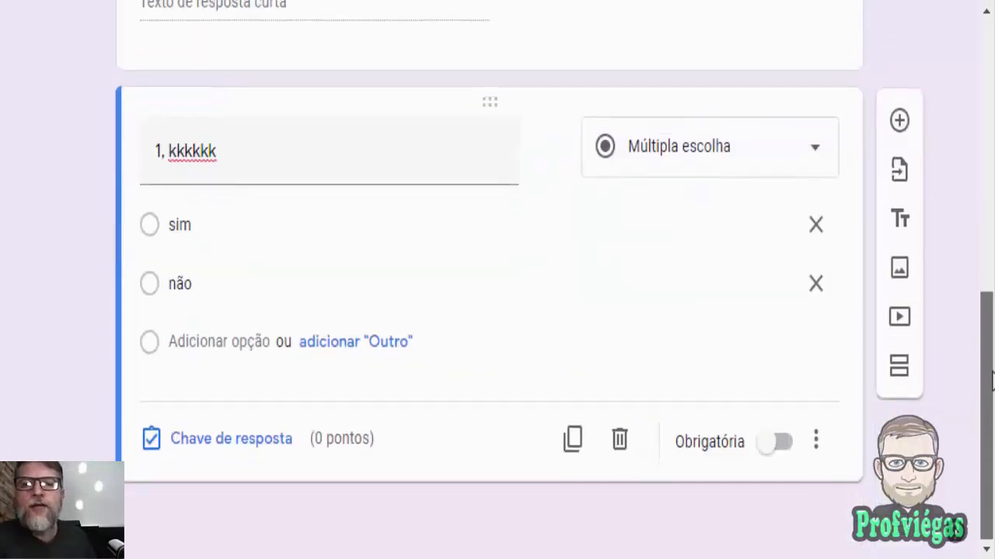
# Make the multiple-choice question "1, kkkkkk" required and add another question below it
pyautogui.click(791, 452)
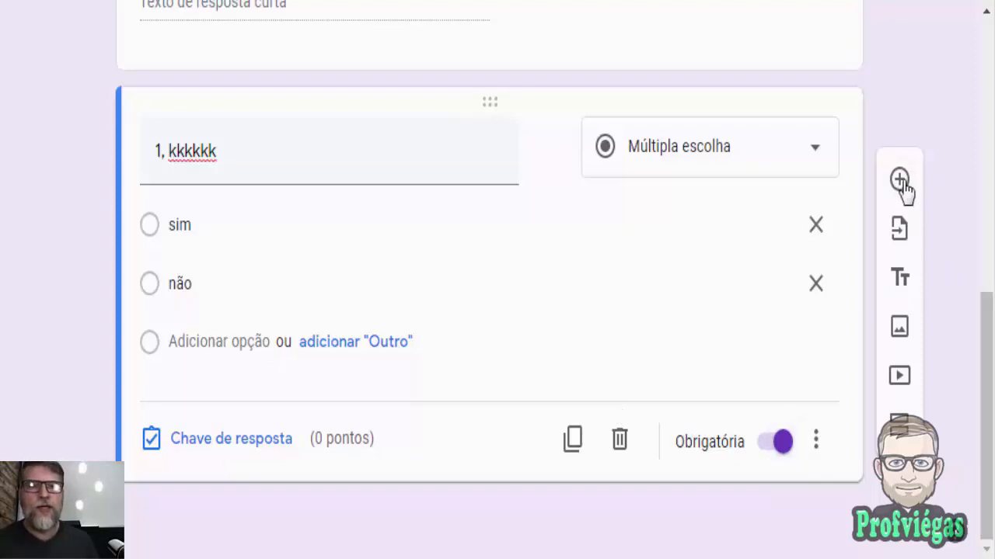
pyautogui.click(882, 218)
# Open the form's test settings and switch Criar teste off and back on
pyautogui.moveTo(986, 279); pyautogui.dragTo(987, 94)
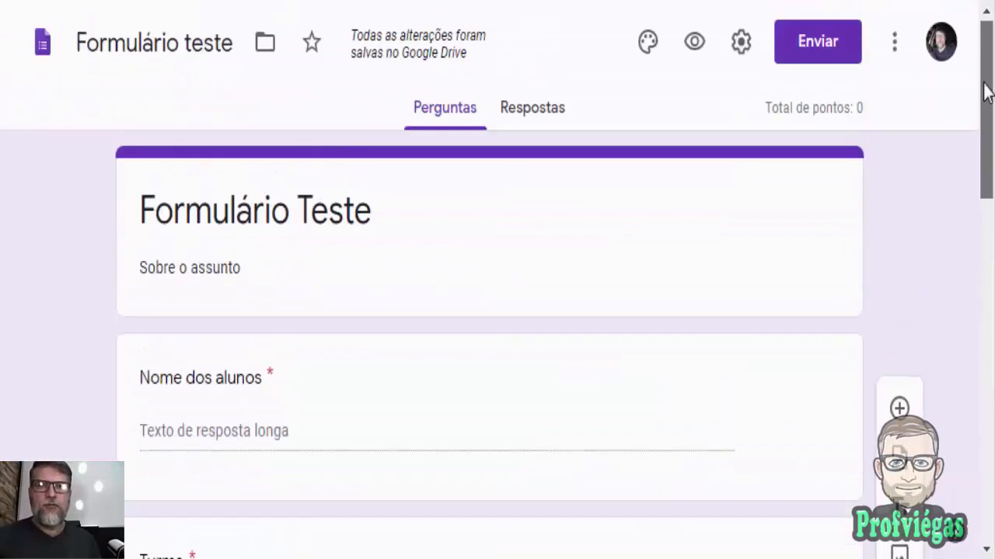
pyautogui.click(542, 115)
pyautogui.click(833, 104)
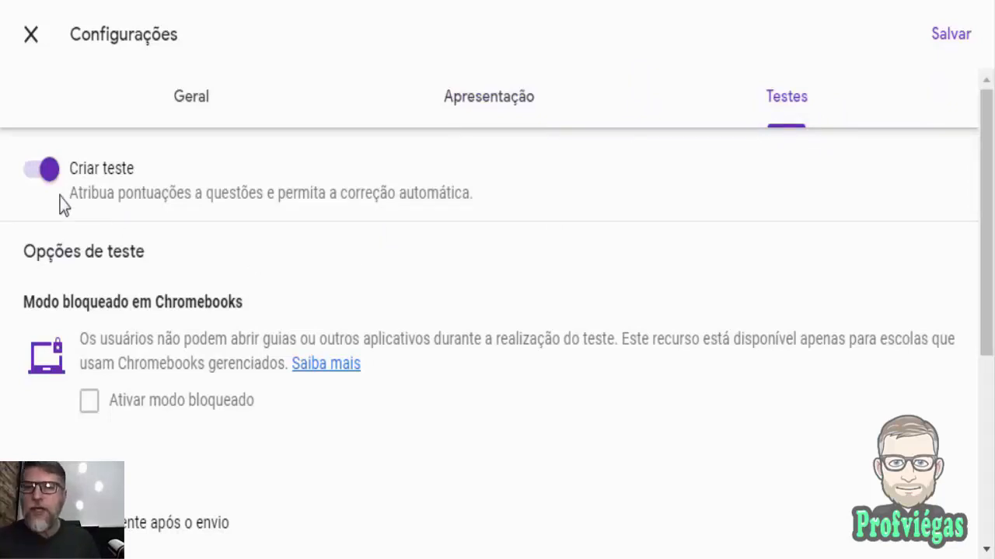
pyautogui.click(37, 186)
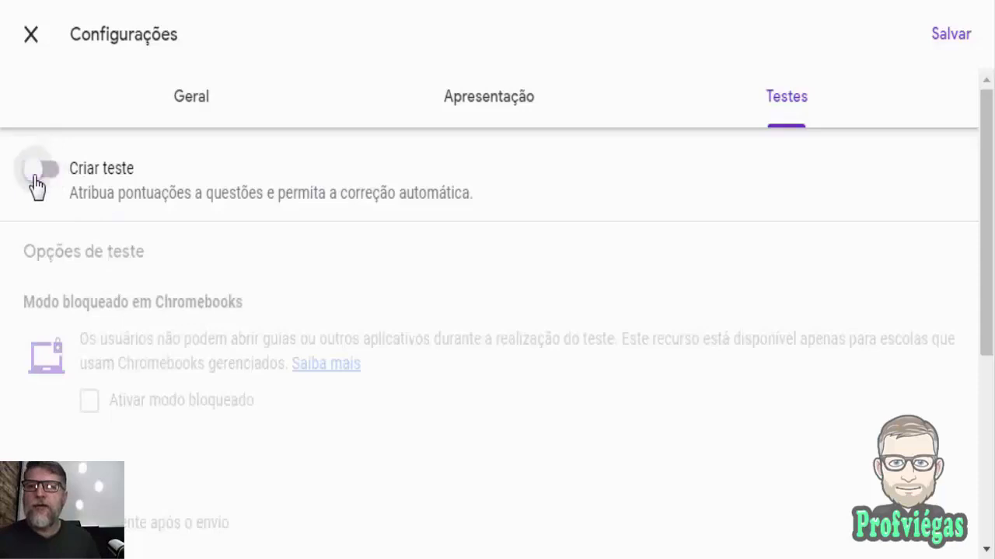
pyautogui.click(52, 182)
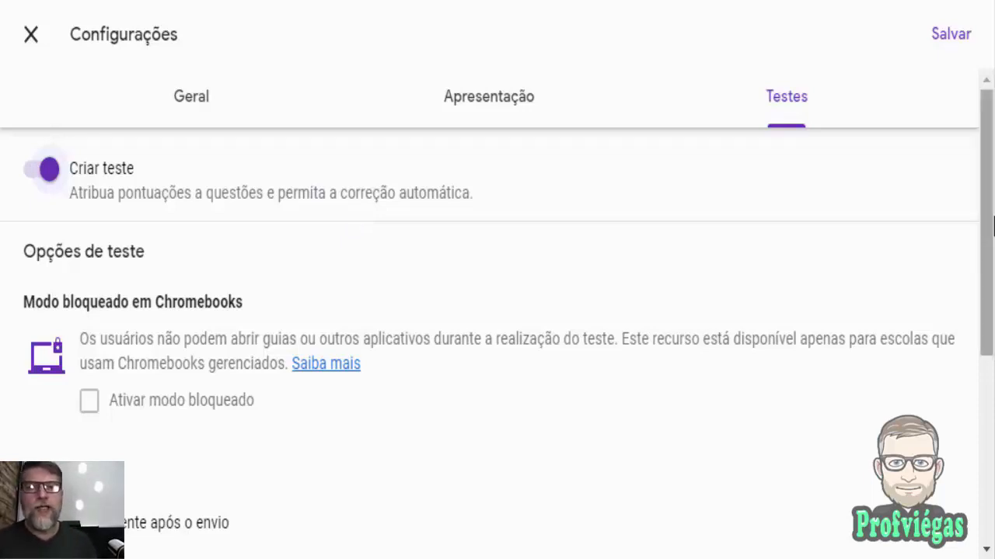
# Stop respondents from seeing Perguntas erradas and Respostas corretas in the test options, and save the settings
pyautogui.scroll(-2, 992, 307)
pyautogui.scroll(-2, 991, 307)
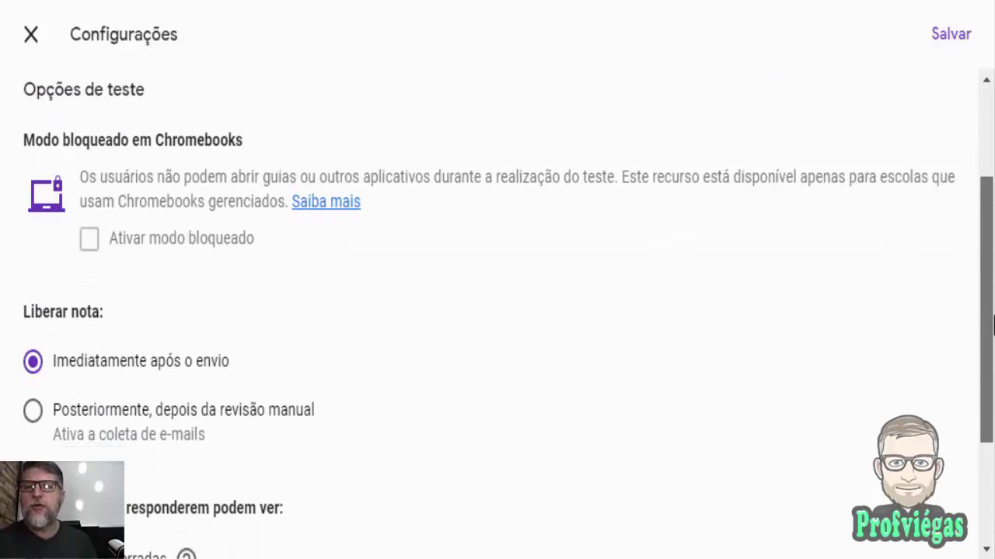
pyautogui.scroll(1, 991, 319)
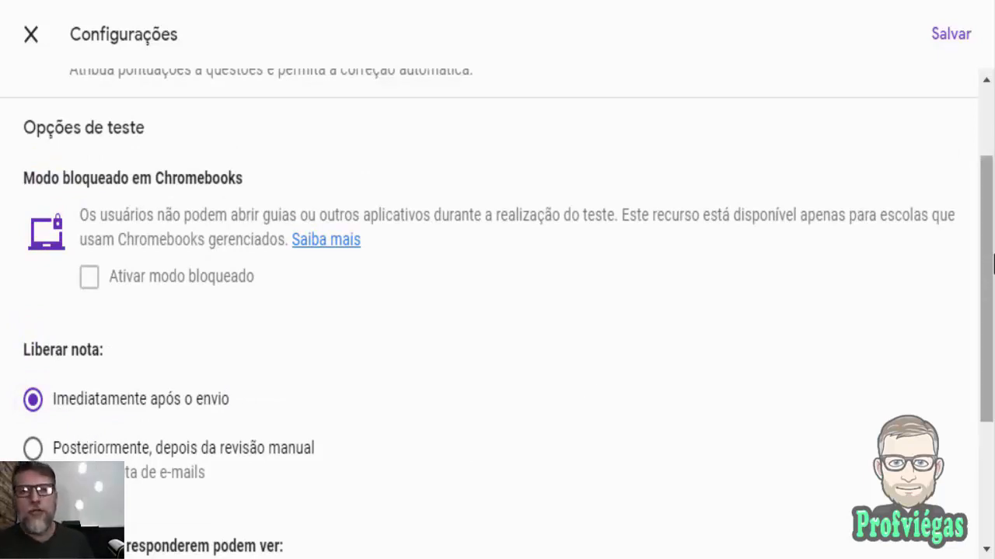
pyautogui.scroll(-2, 985, 295)
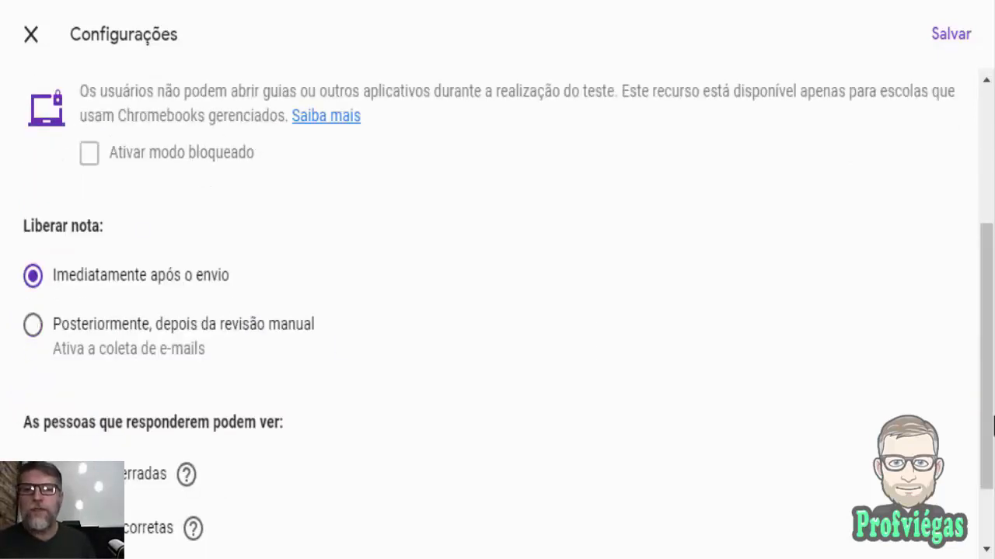
pyautogui.scroll(-2, 990, 435)
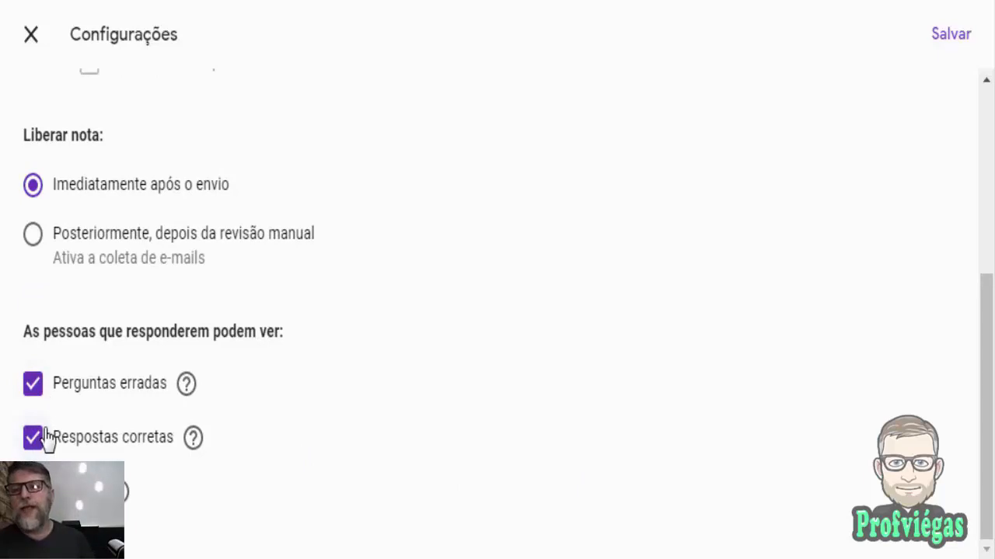
pyautogui.click(34, 385)
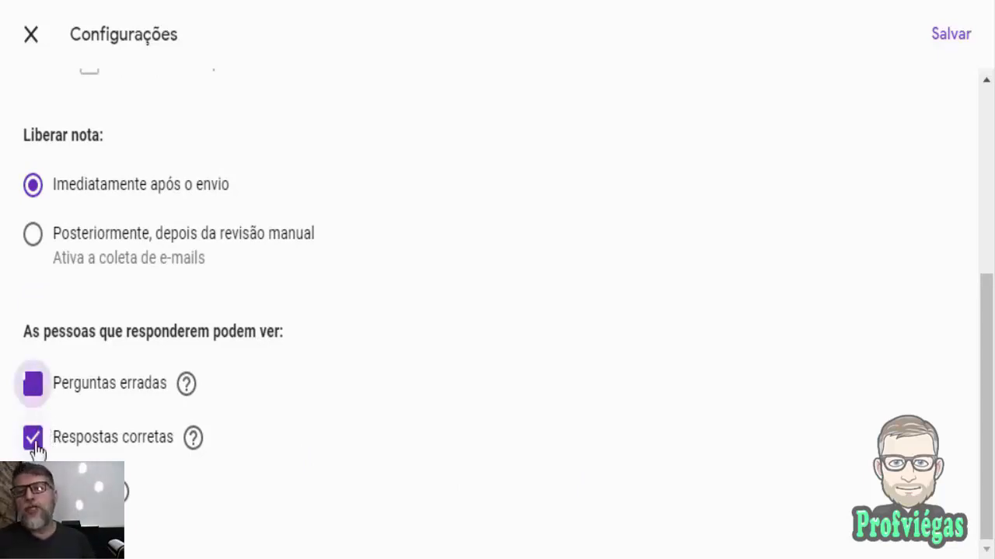
pyautogui.click(34, 437)
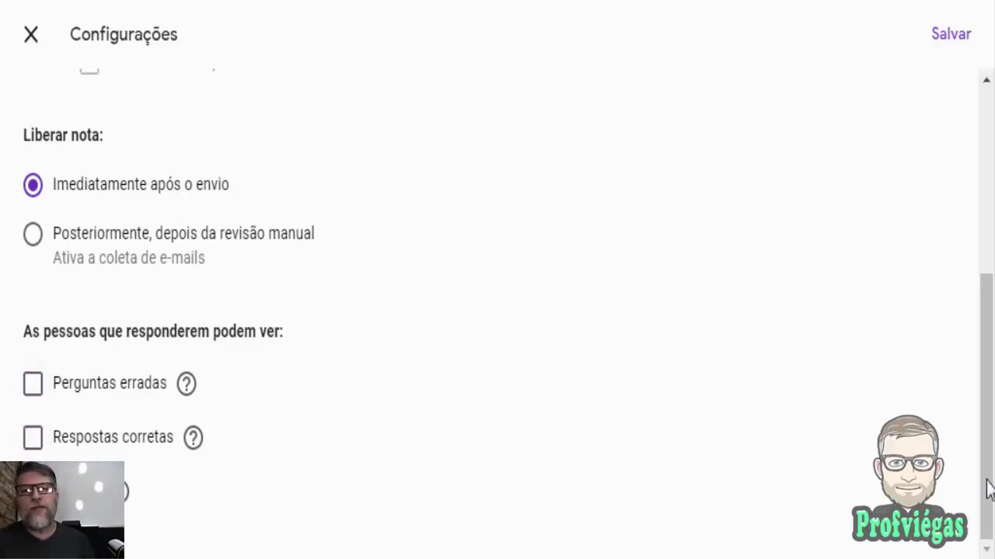
pyautogui.moveTo(987, 281); pyautogui.dragTo(987, 241)
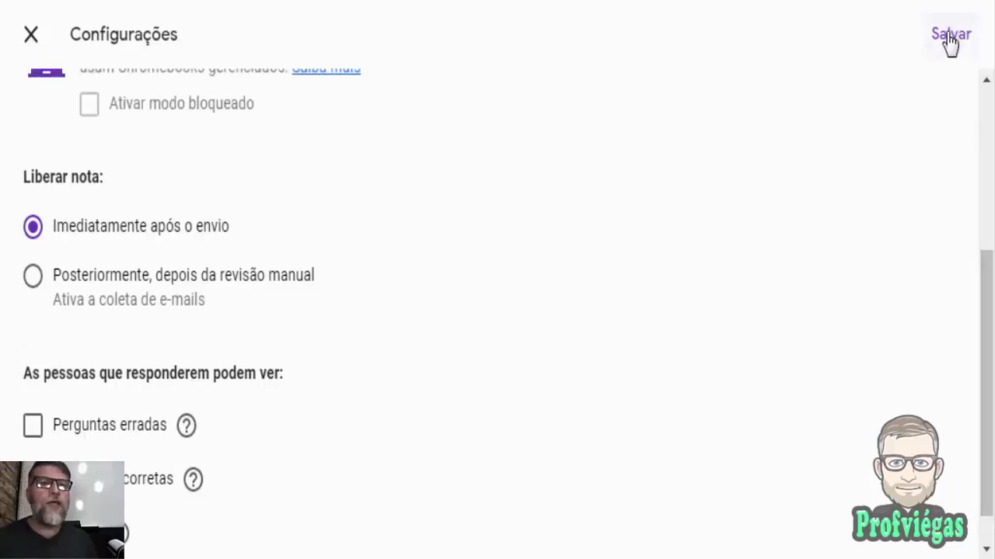
pyautogui.click(949, 42)
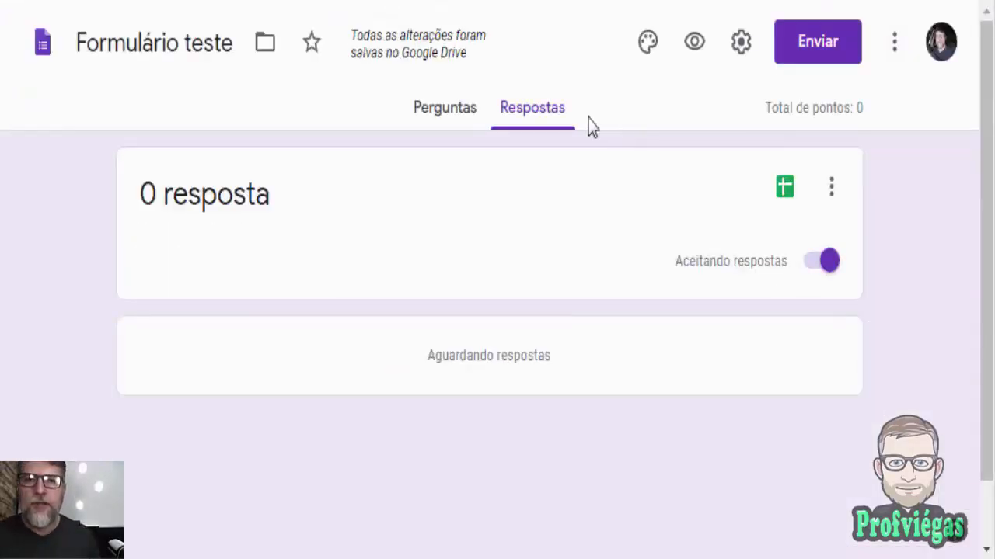
# Open the answer key of the question "1, kkkkkk" and set its score to 5 points
pyautogui.click(456, 113)
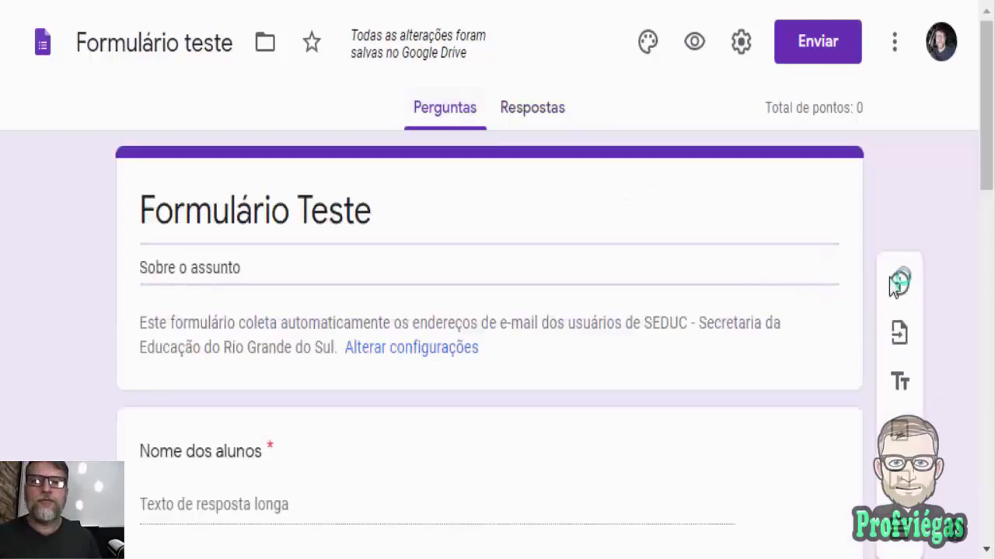
pyautogui.moveTo(987, 164); pyautogui.dragTo(422, 344)
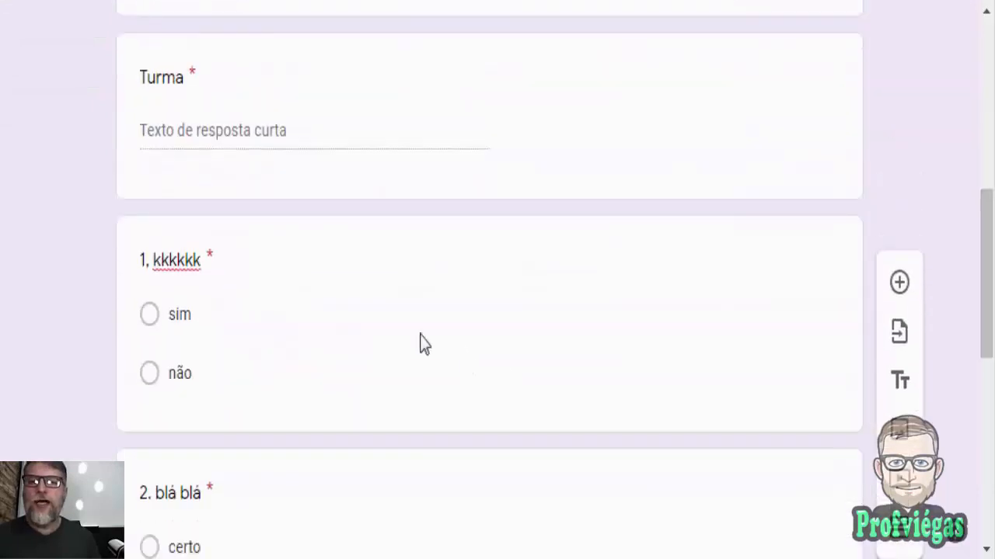
pyautogui.click(367, 319)
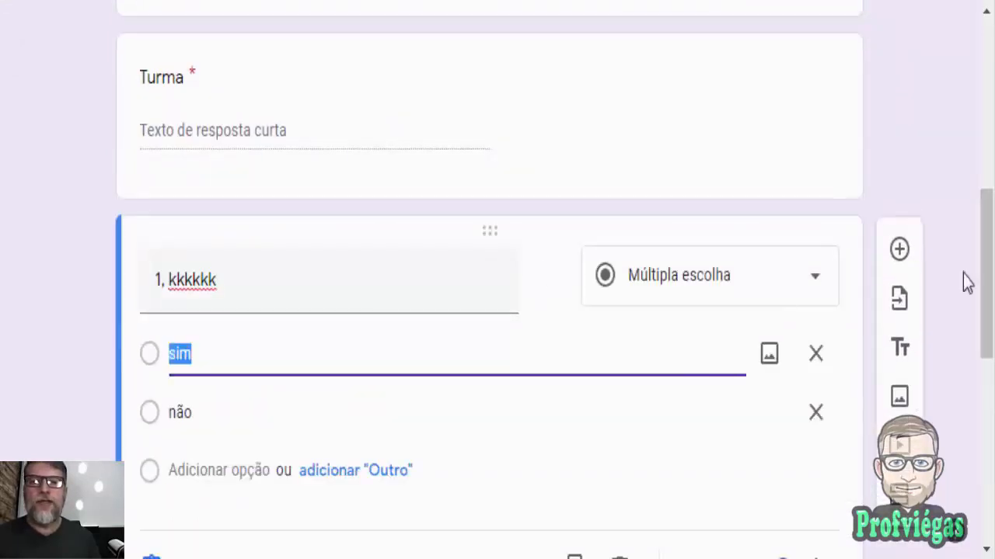
pyautogui.moveTo(988, 257); pyautogui.dragTo(989, 299)
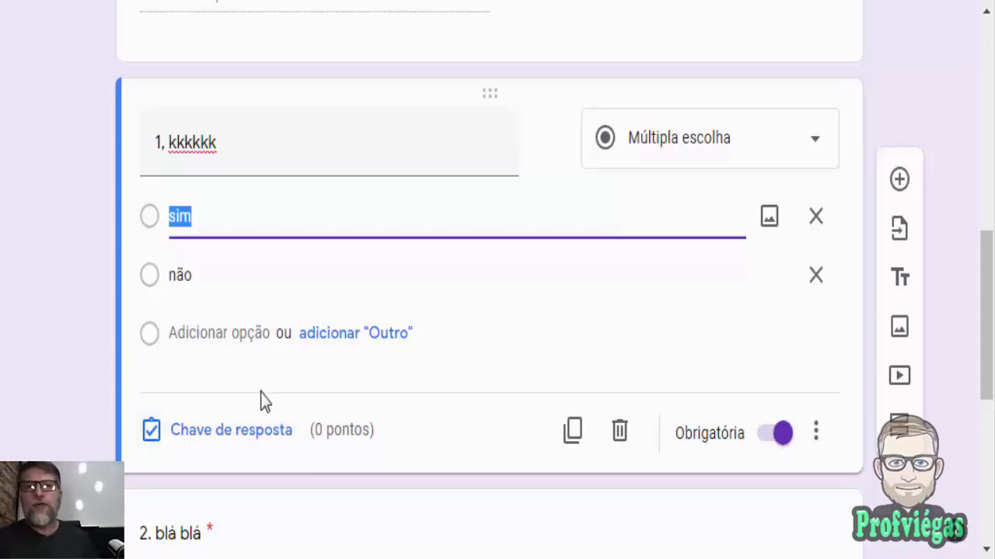
pyautogui.click(225, 433)
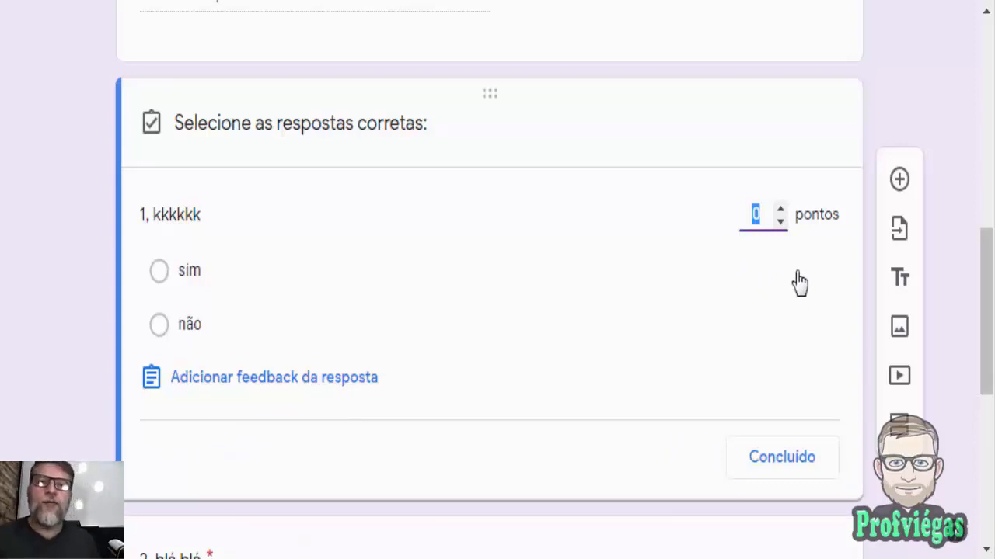
pyautogui.scroll(-1, 987, 285)
pyautogui.write('5')
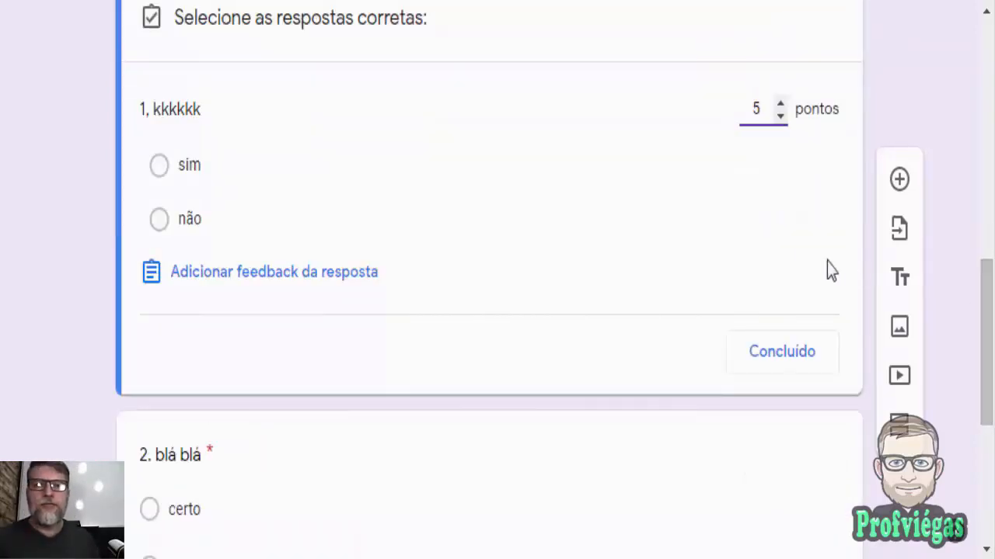
# Mark only "sim" as the correct answer in the answer key of question 1
pyautogui.click(805, 241)
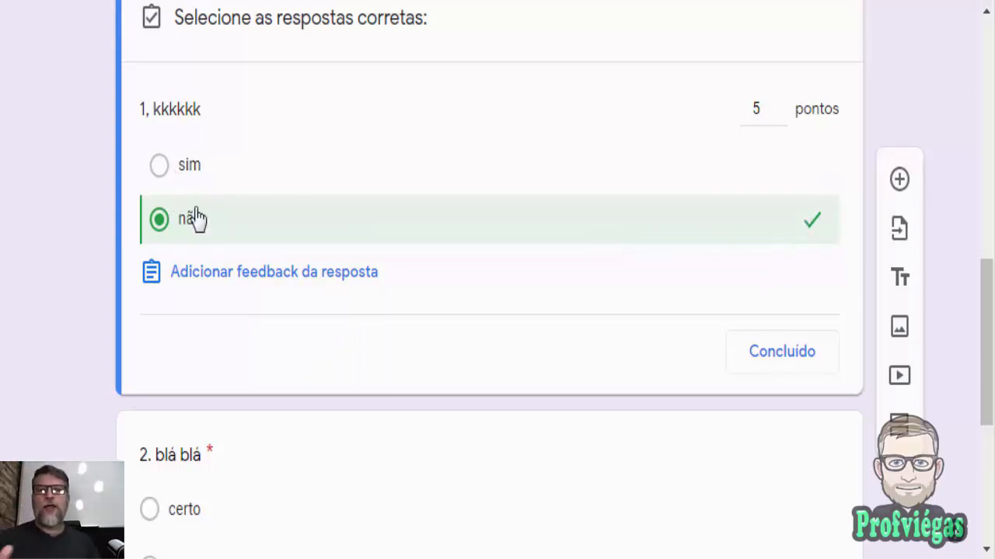
pyautogui.click(162, 166)
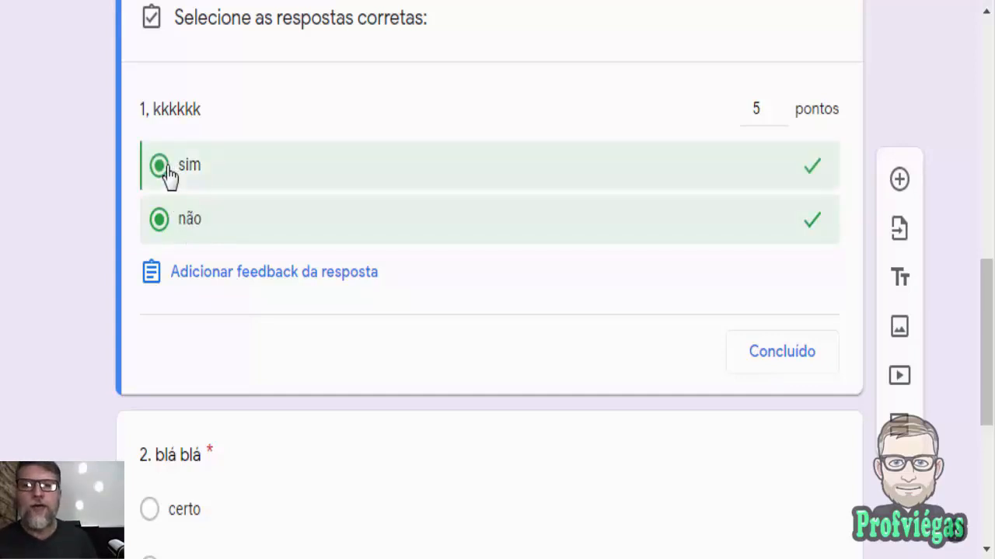
pyautogui.click(810, 225)
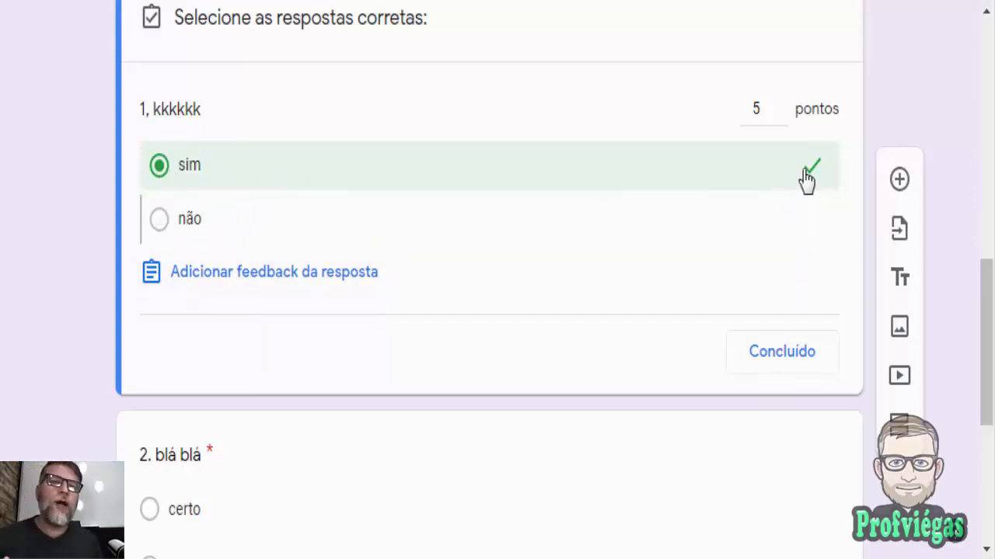
# Add the answer feedback "Parabéns!" for incorrect answers to question 1
pyautogui.click(355, 273)
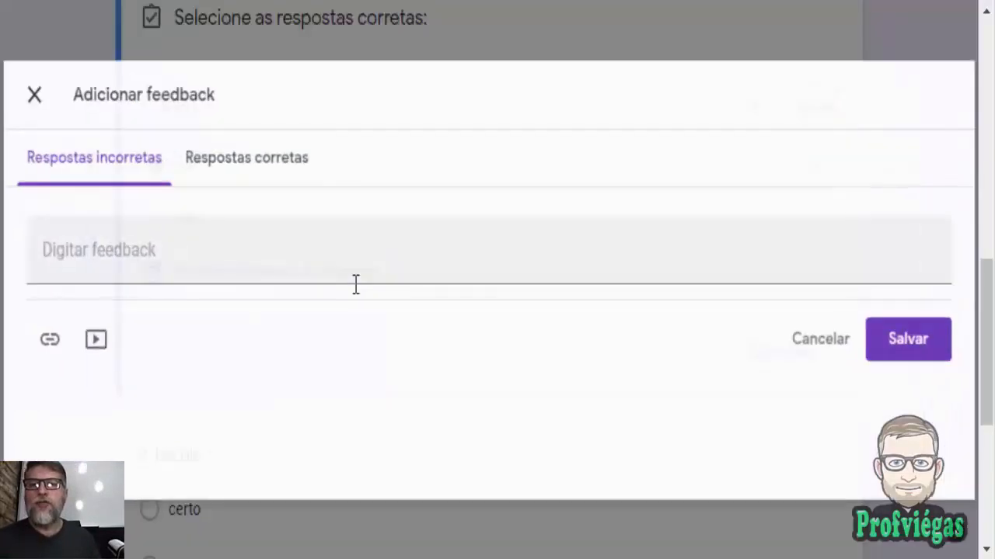
pyautogui.click(366, 238)
pyautogui.write('Parabéns!')
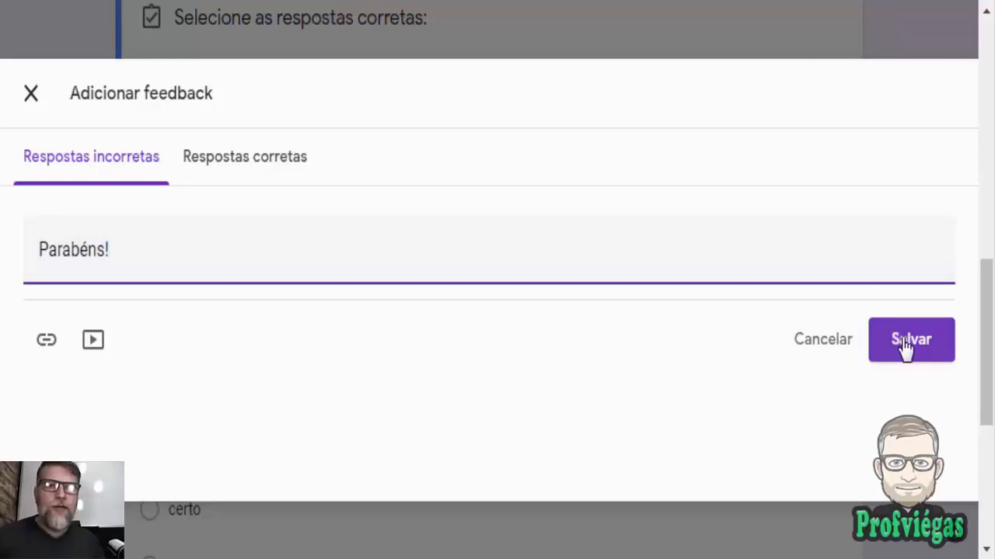
pyautogui.click(903, 351)
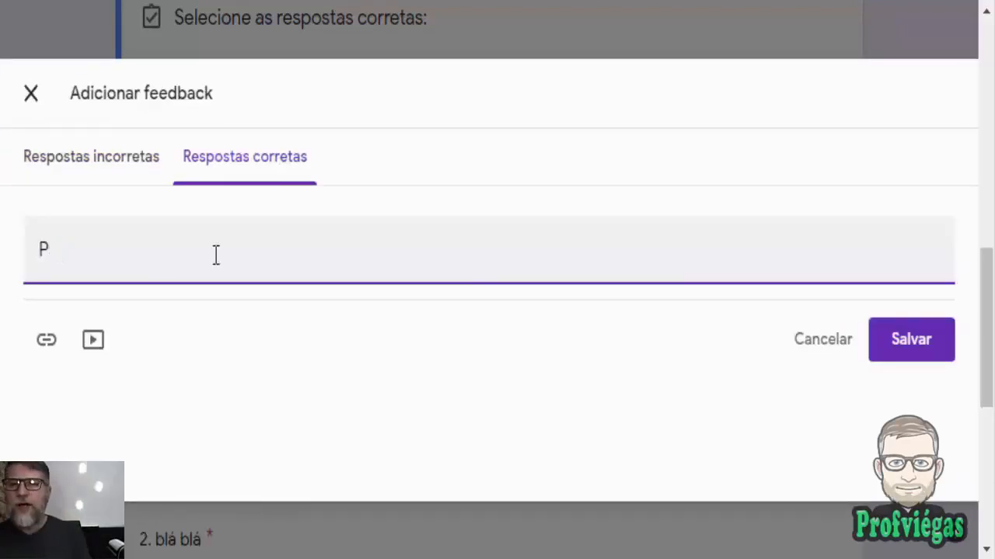
# Enter "Acertô miserávi" as the feedback for correct answers to question 1
pyautogui.press('BackSpace')
pyautogui.write('Acert')
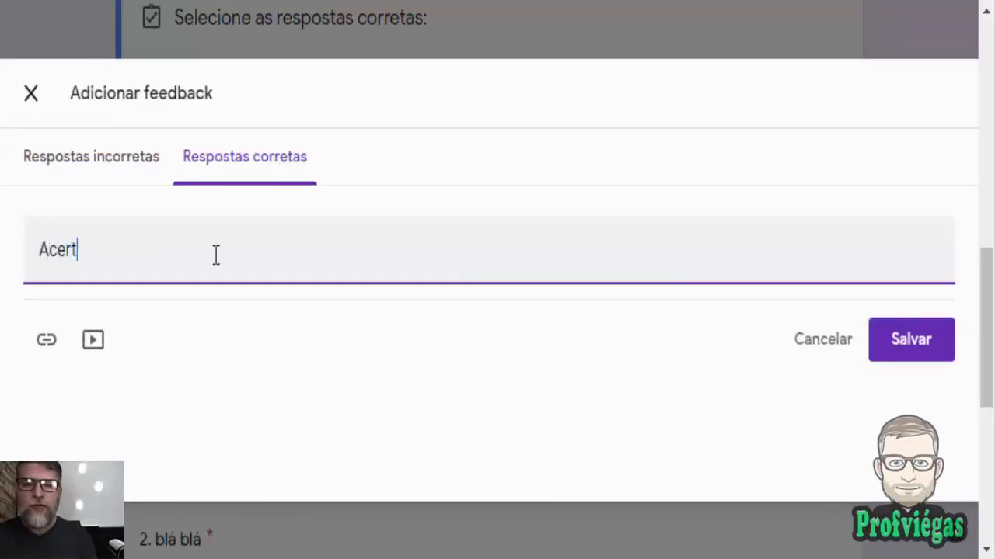
pyautogui.write('ô misa')
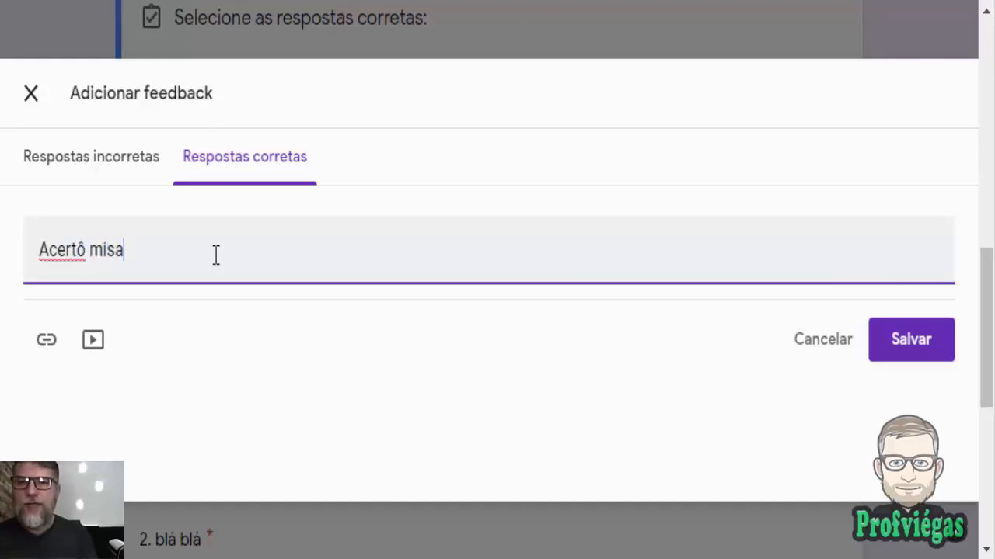
pyautogui.press('BackSpace')
pyautogui.write('erávi')
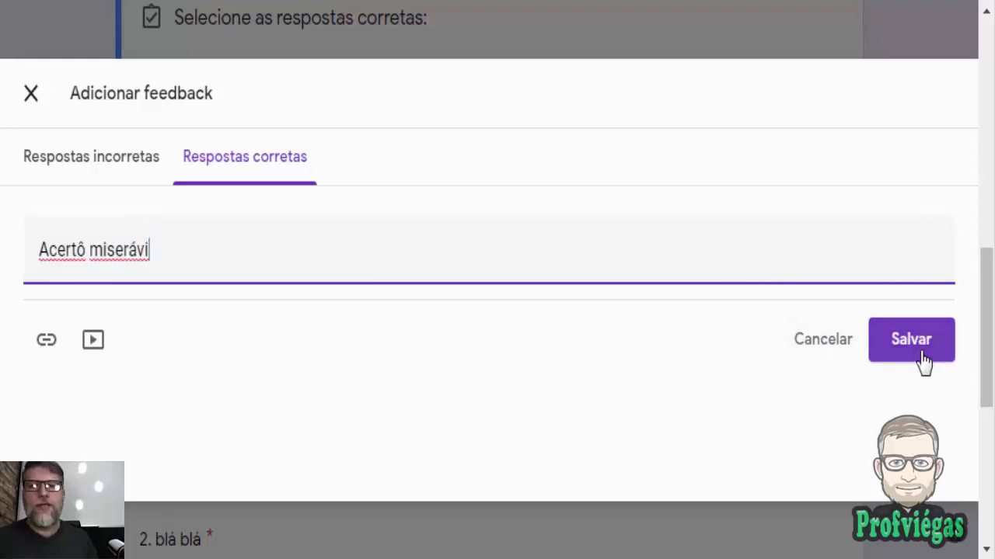
# Enter "Que pena! Tente outra vez!" as the feedback for incorrect answers and save the feedback of question 1
pyautogui.click(123, 167)
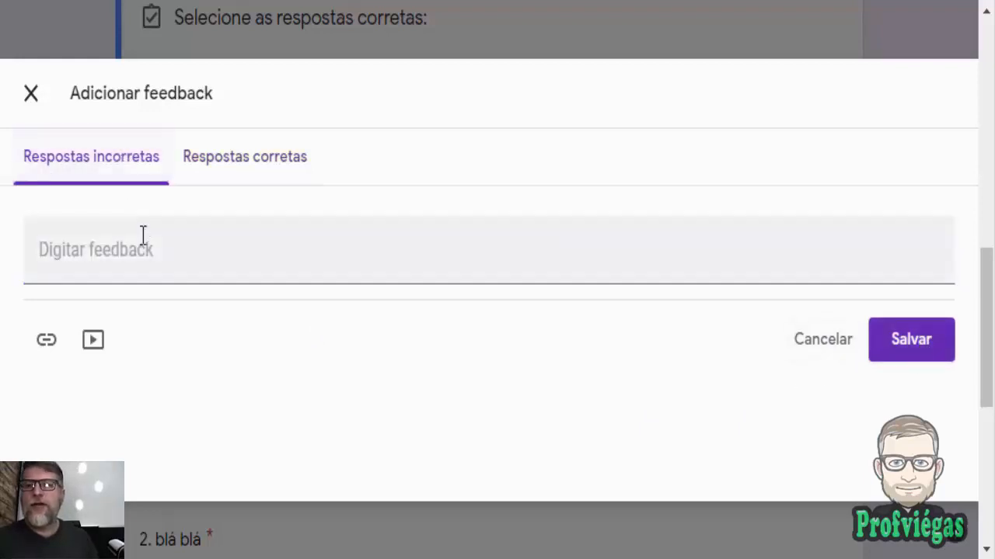
pyautogui.click(148, 249)
pyautogui.write('Que ')
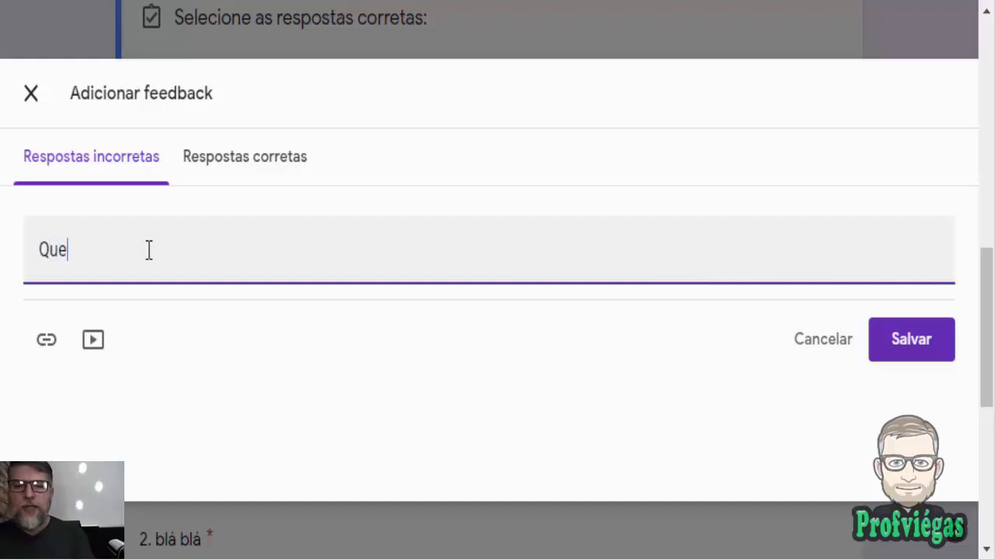
pyautogui.write('pena! ')
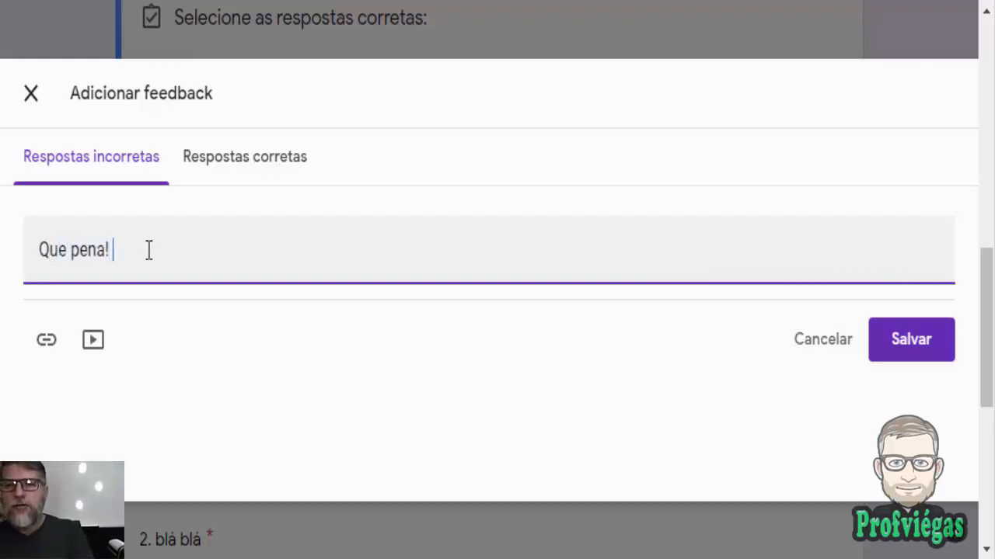
pyautogui.write('Tente')
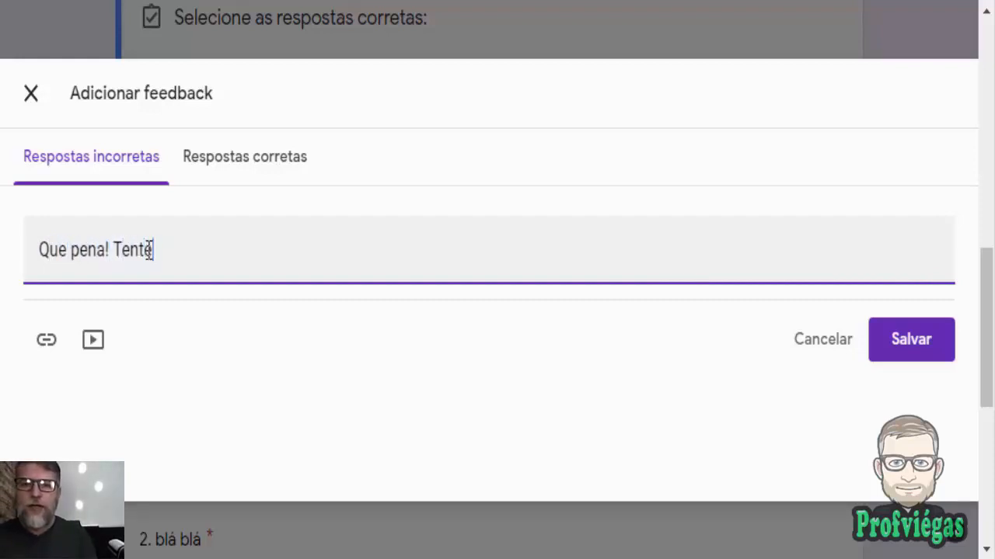
pyautogui.write(' outra')
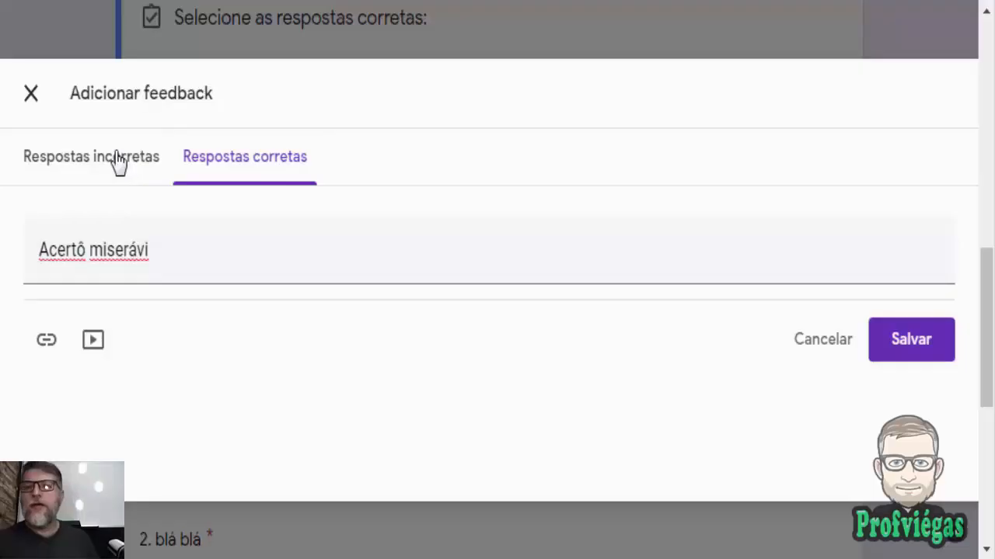
pyautogui.click(111, 162)
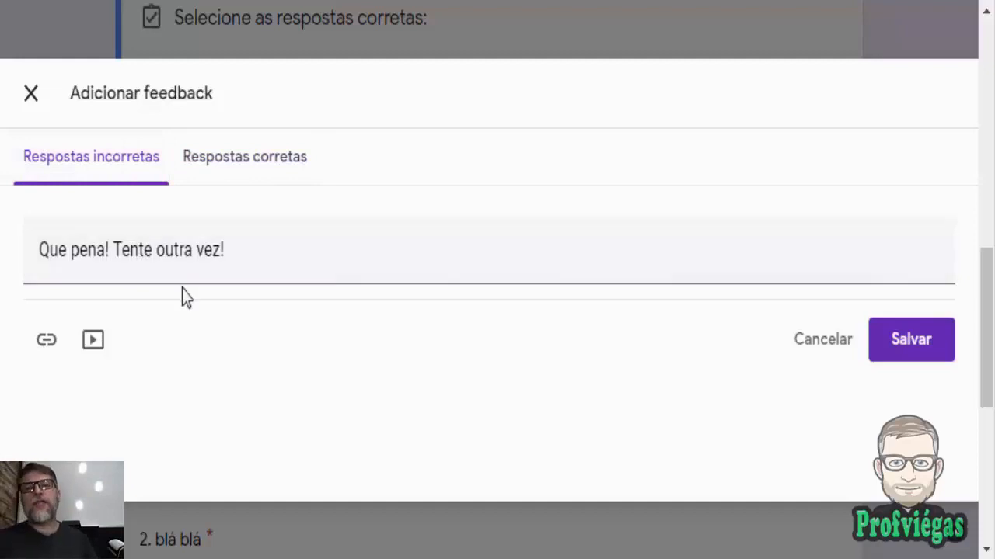
pyautogui.click(902, 339)
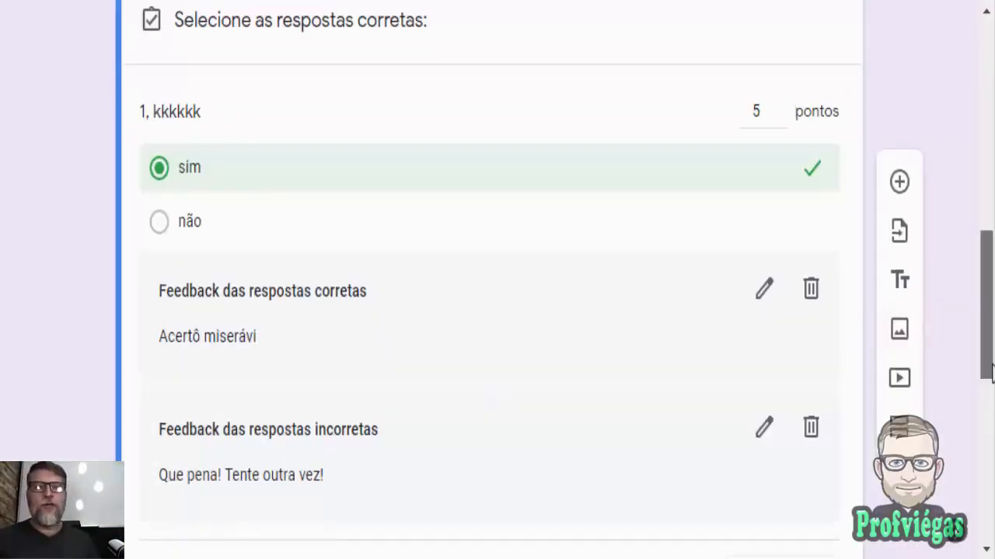
# Finish the answer key of question 1 and set question 2 "blá blá" to 5 points in its answer key
pyautogui.scroll(-2, 512, 243)
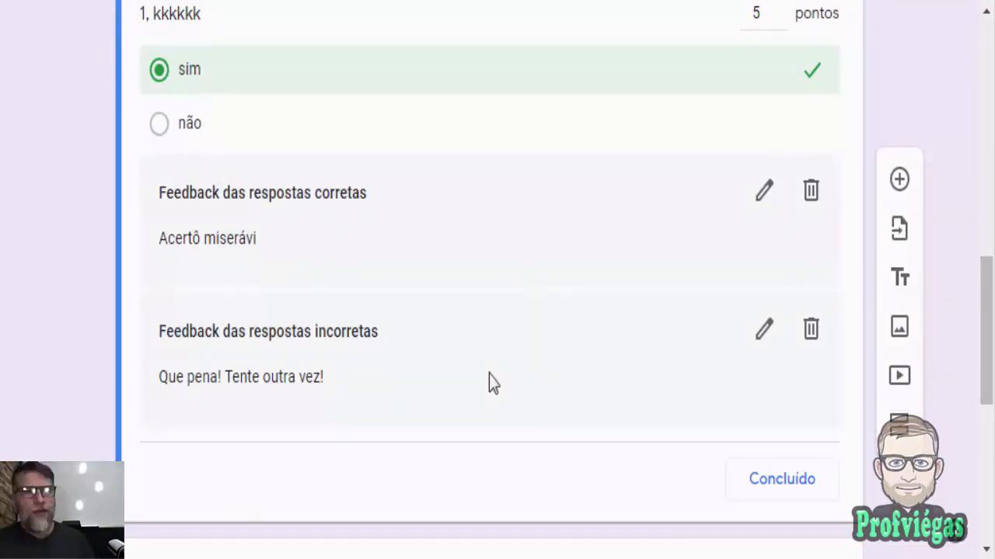
pyautogui.click(779, 483)
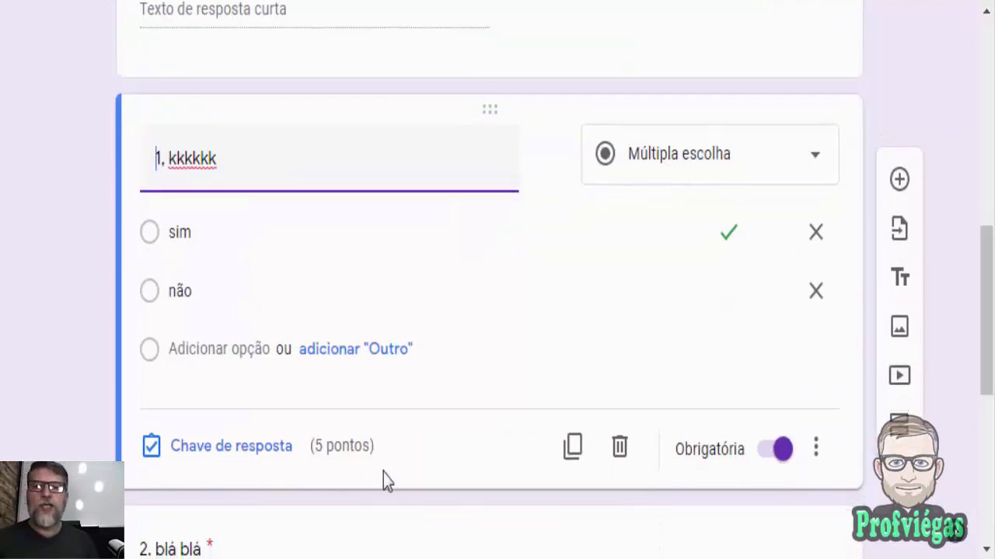
pyautogui.scroll(-4, 543, 328)
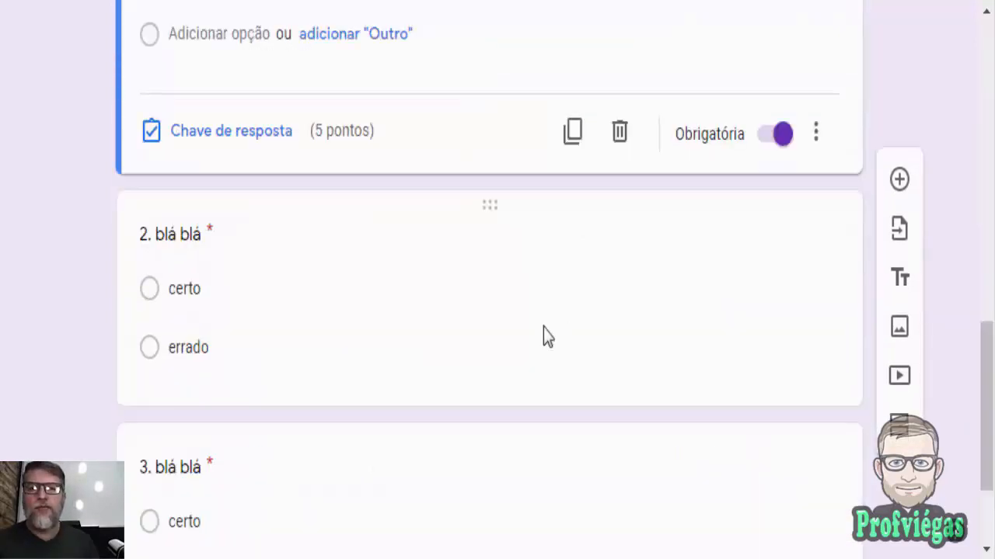
pyautogui.click(543, 328)
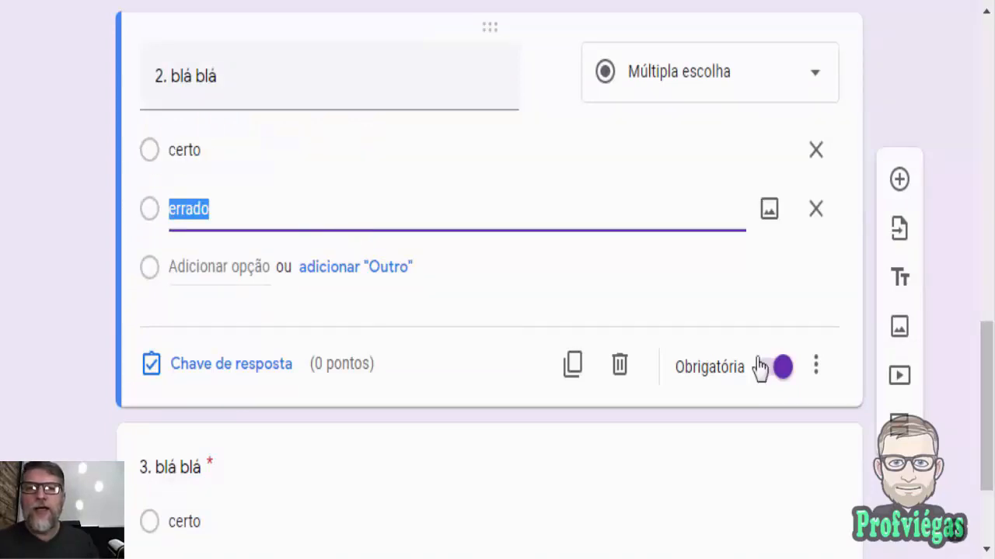
pyautogui.click(241, 371)
pyautogui.click(239, 368)
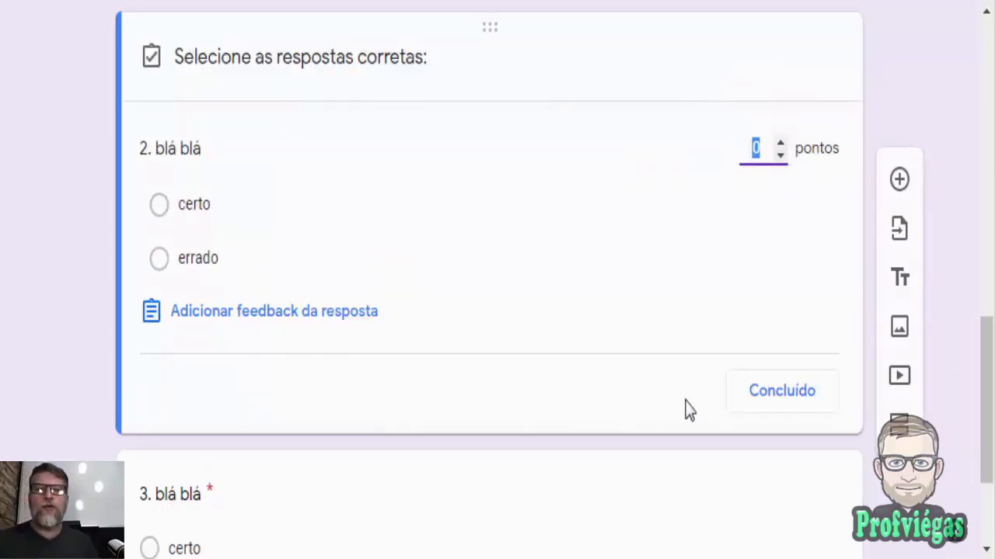
pyautogui.write('5')
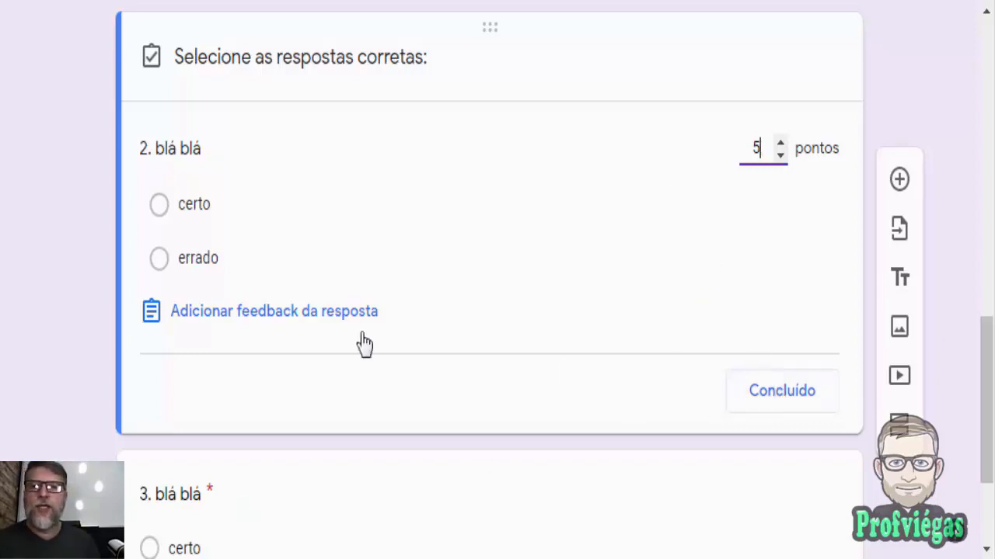
pyautogui.click(752, 409)
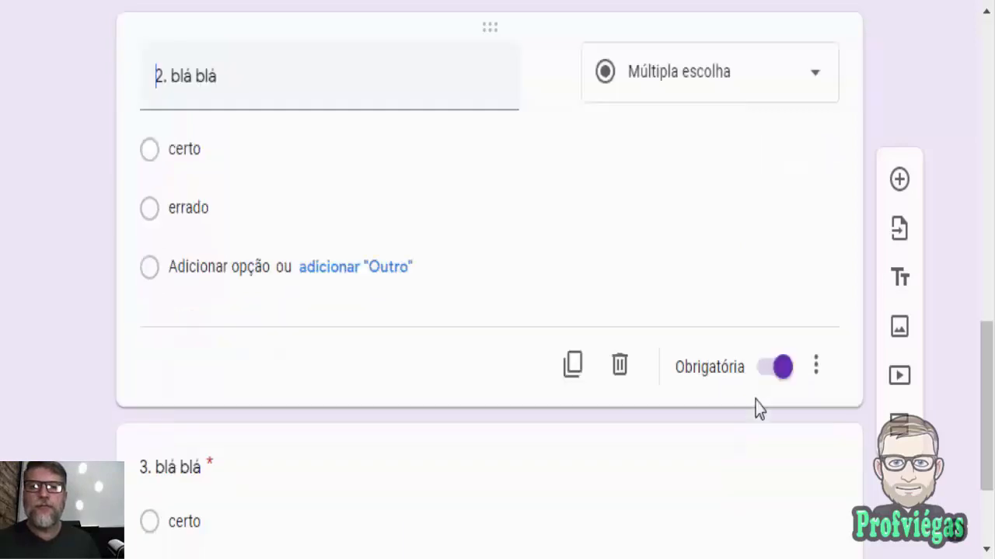
pyautogui.click(303, 197)
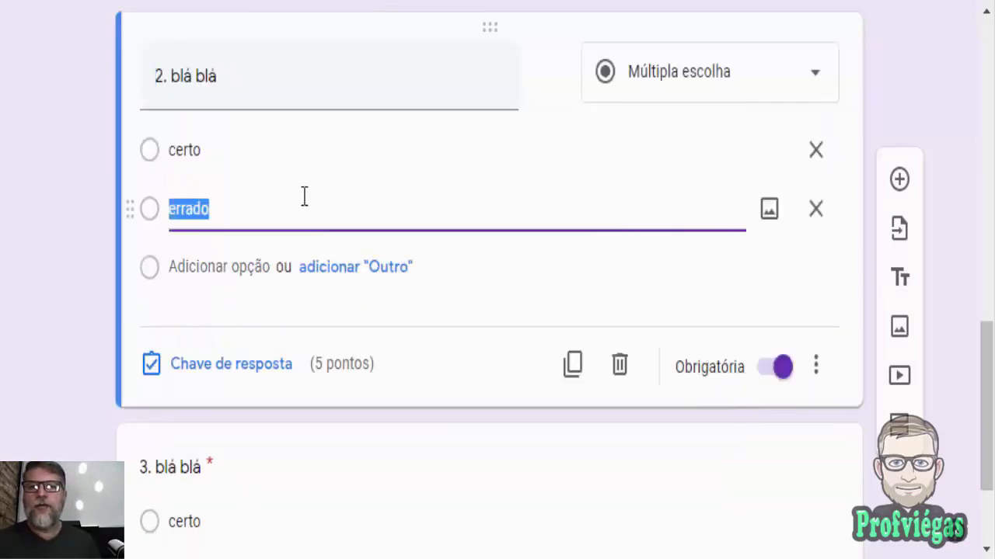
pyautogui.click(449, 170)
pyautogui.click(533, 281)
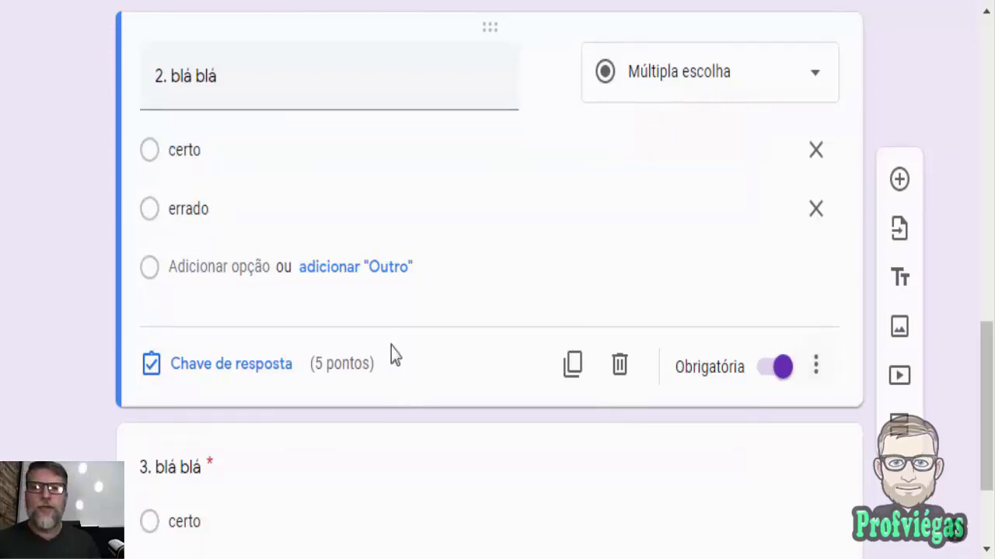
pyautogui.click(273, 364)
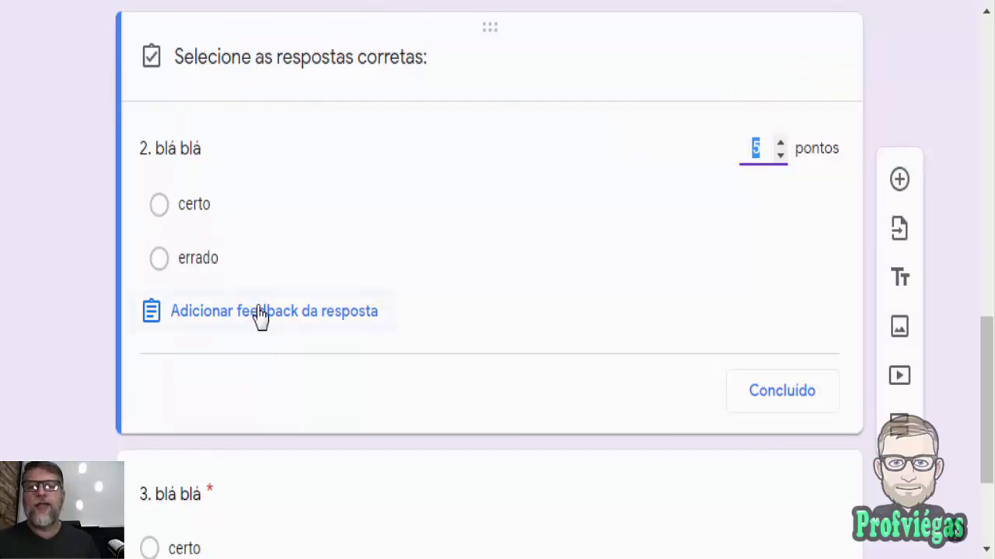
pyautogui.click(777, 394)
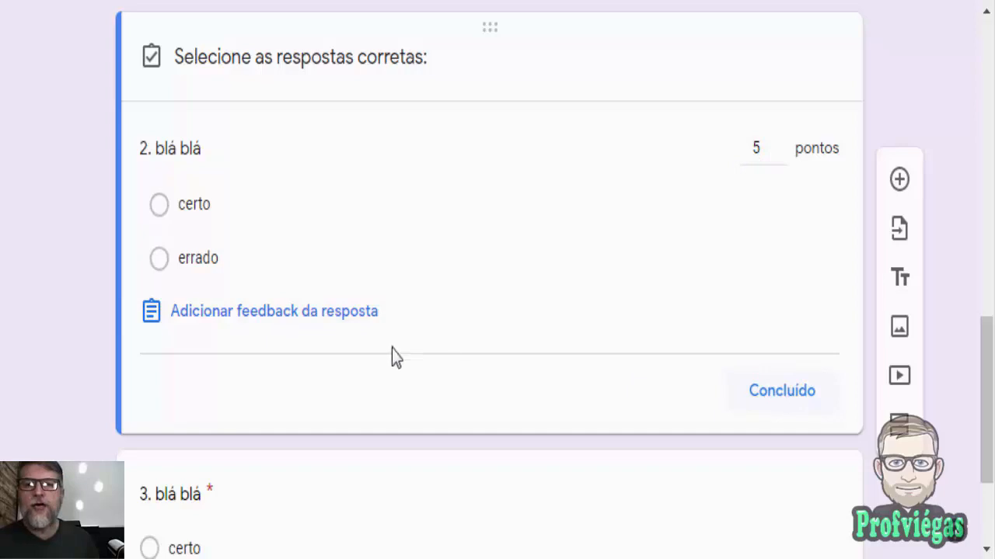
# Mark only "errado" as the correct answer in the answer key of question 2 and finish the key
pyautogui.click(277, 367)
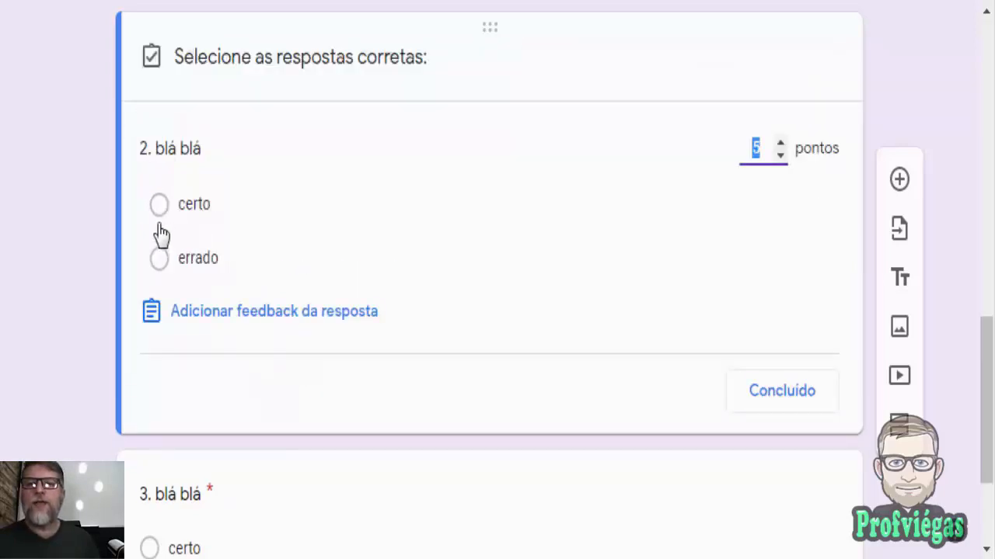
pyautogui.click(159, 270)
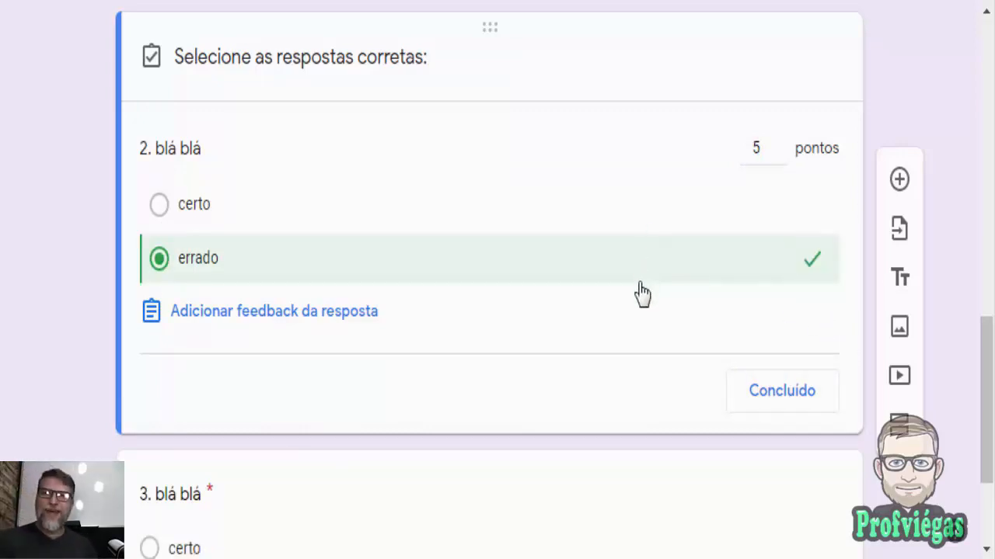
pyautogui.click(159, 204)
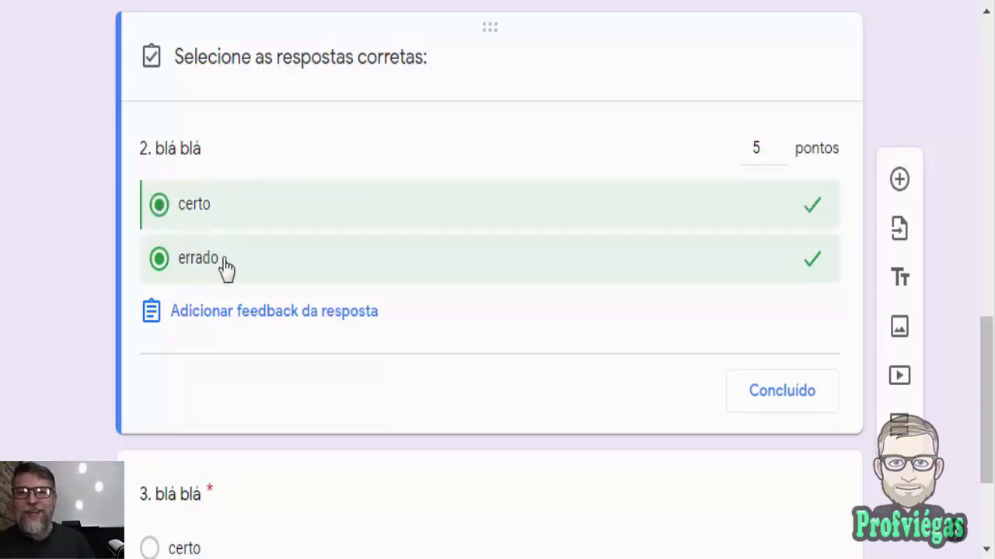
pyautogui.click(198, 259)
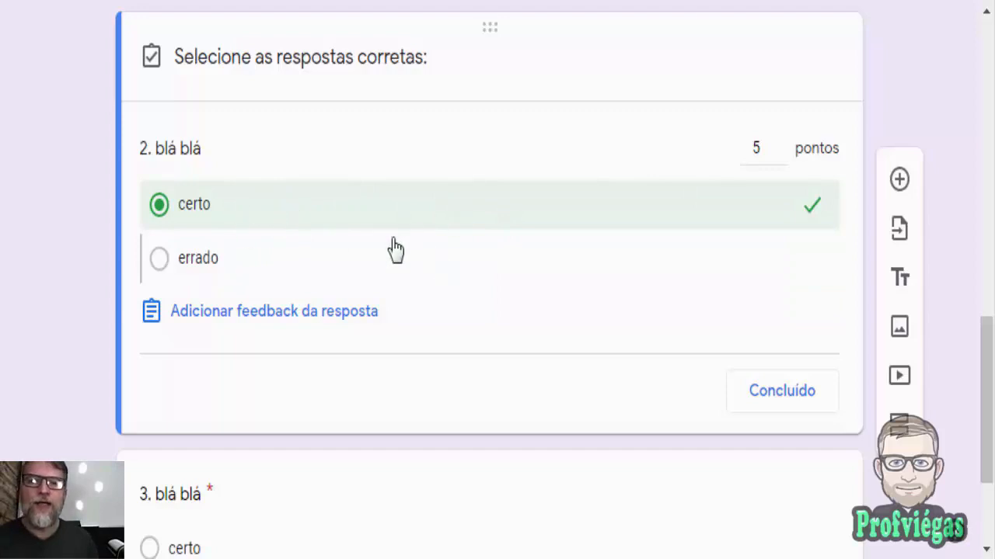
pyautogui.click(159, 259)
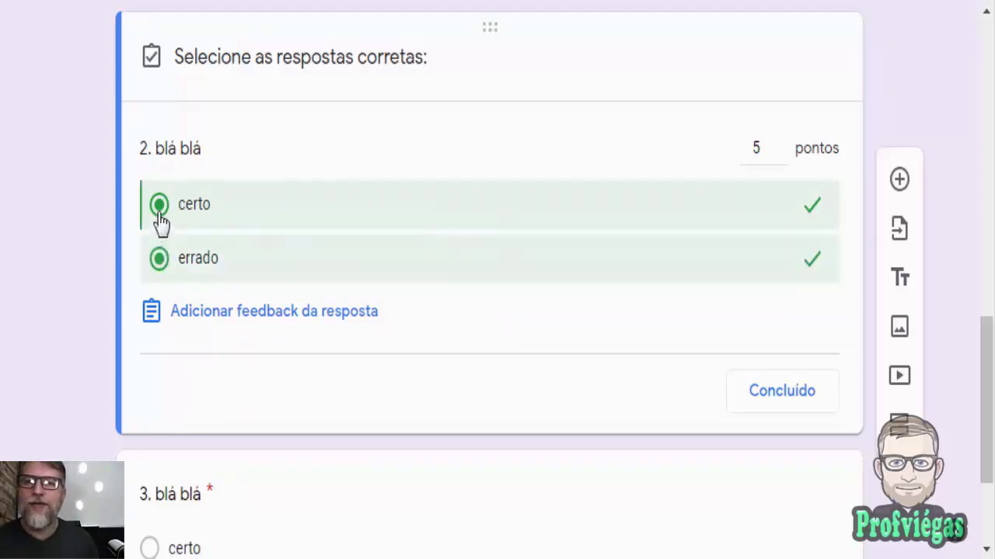
pyautogui.click(160, 206)
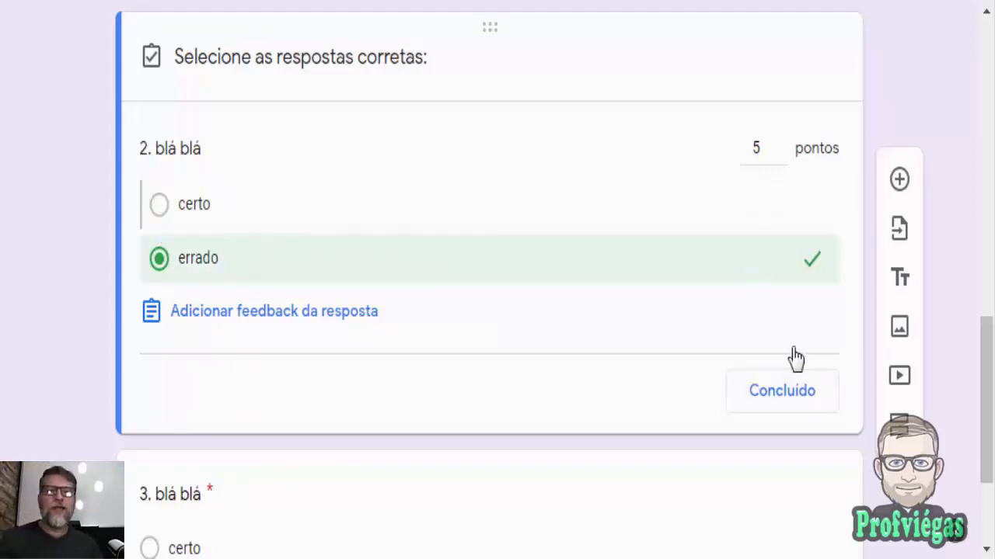
pyautogui.click(787, 402)
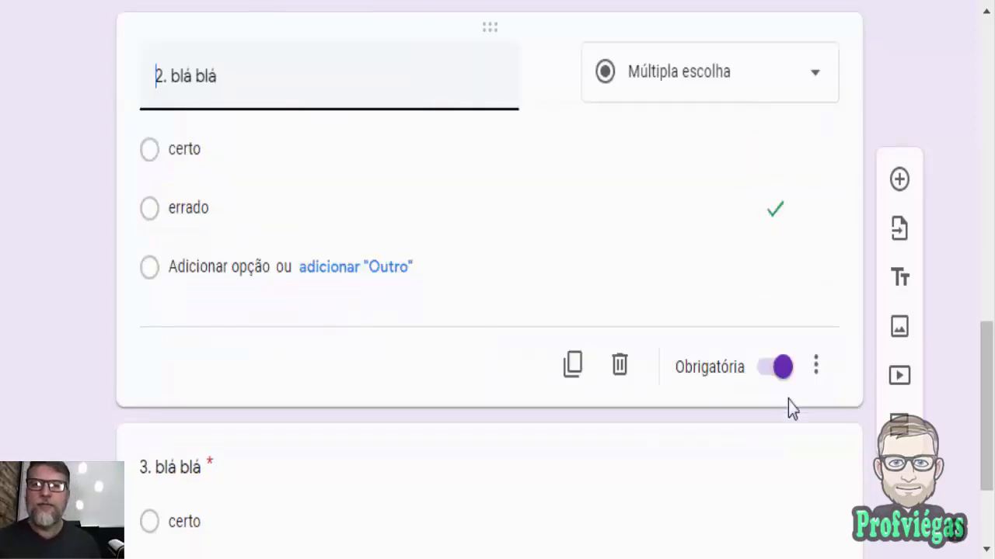
# Delete question 3 "blá blá" from the form
pyautogui.scroll(-2, 866, 375)
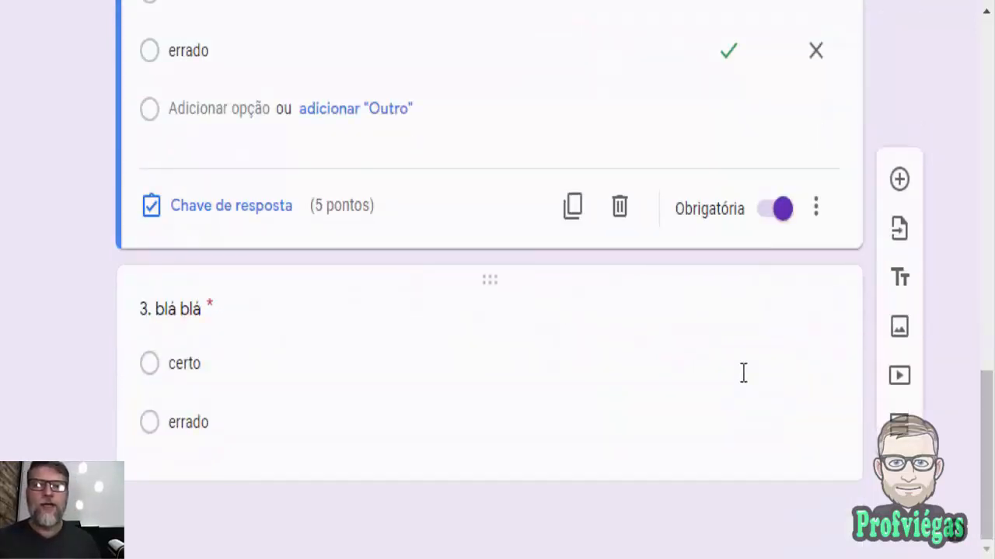
pyautogui.click(743, 373)
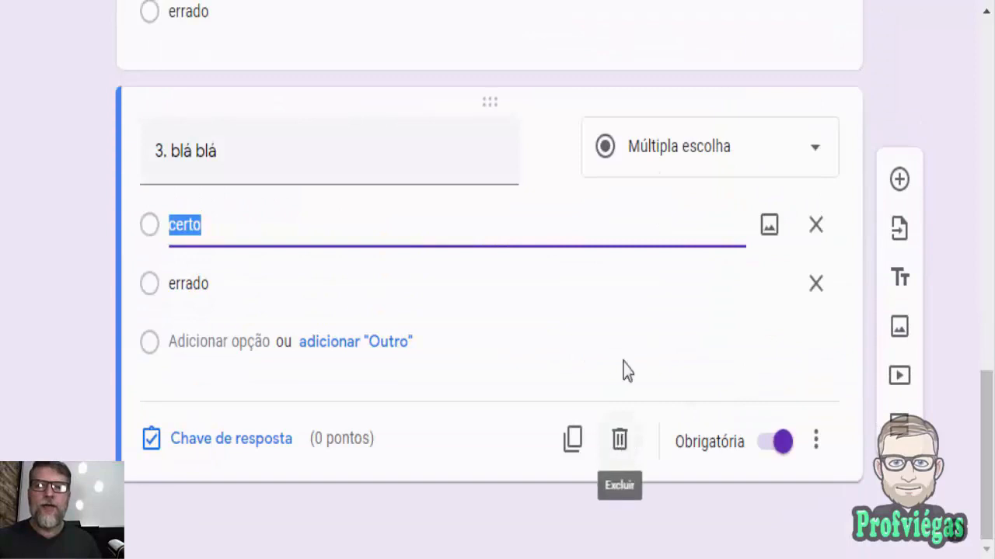
pyautogui.click(618, 442)
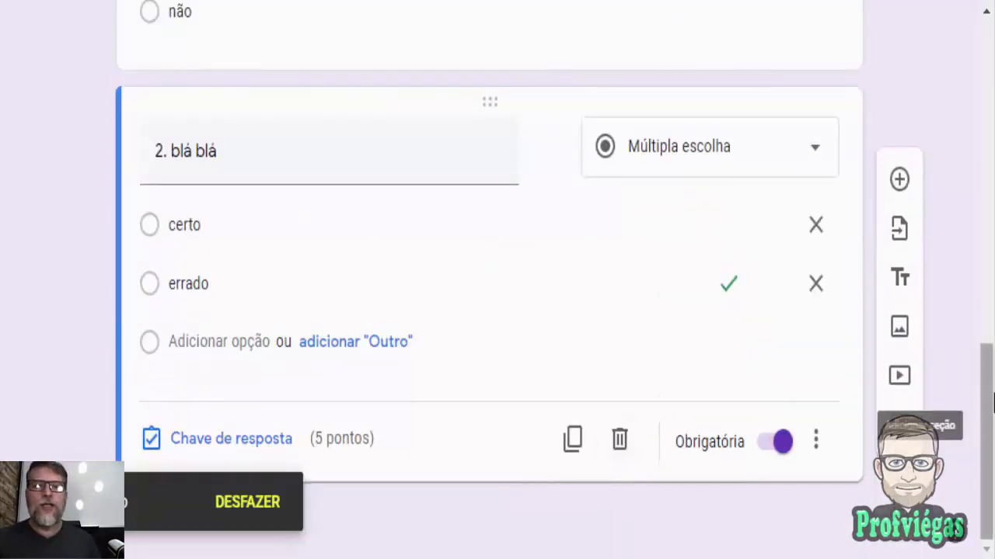
# Check the quiz's total points and look at the form's responses section
pyautogui.moveTo(990, 388); pyautogui.dragTo(994, 205)
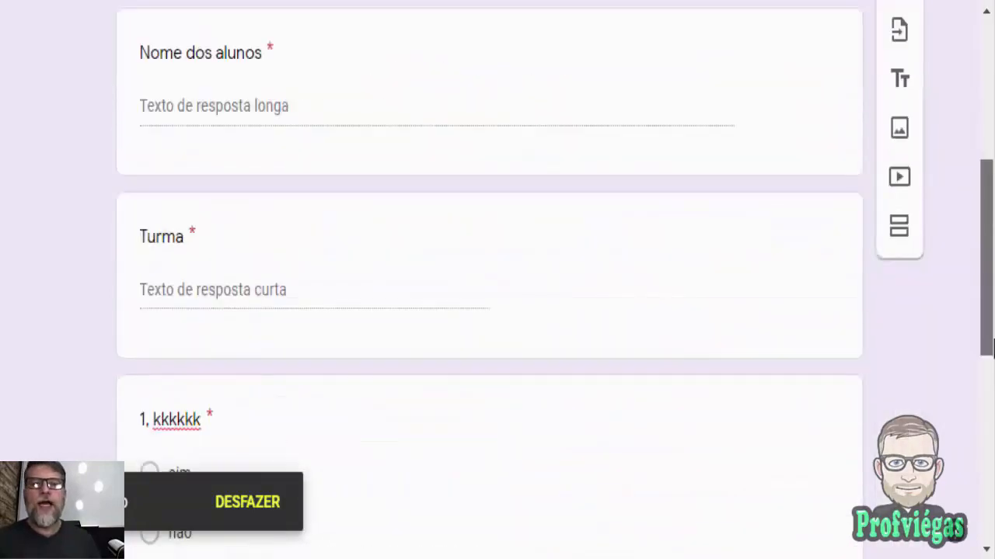
pyautogui.moveTo(993, 345); pyautogui.dragTo(993, 194)
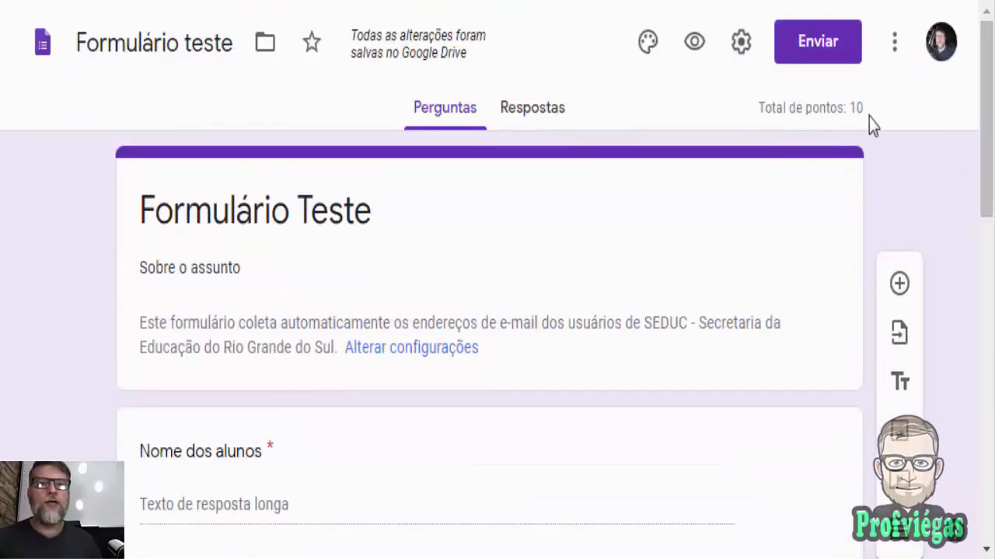
pyautogui.click(519, 123)
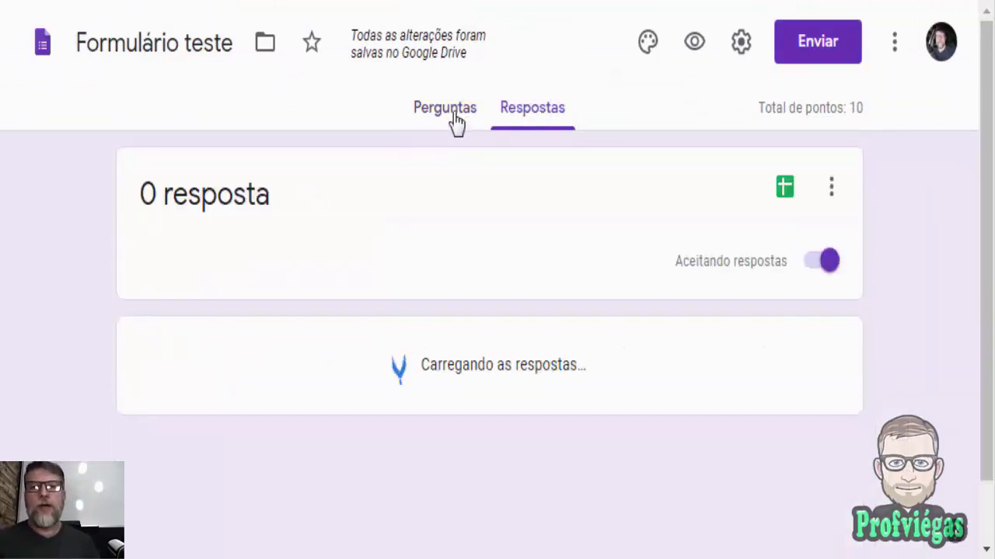
pyautogui.click(456, 123)
pyautogui.click(518, 127)
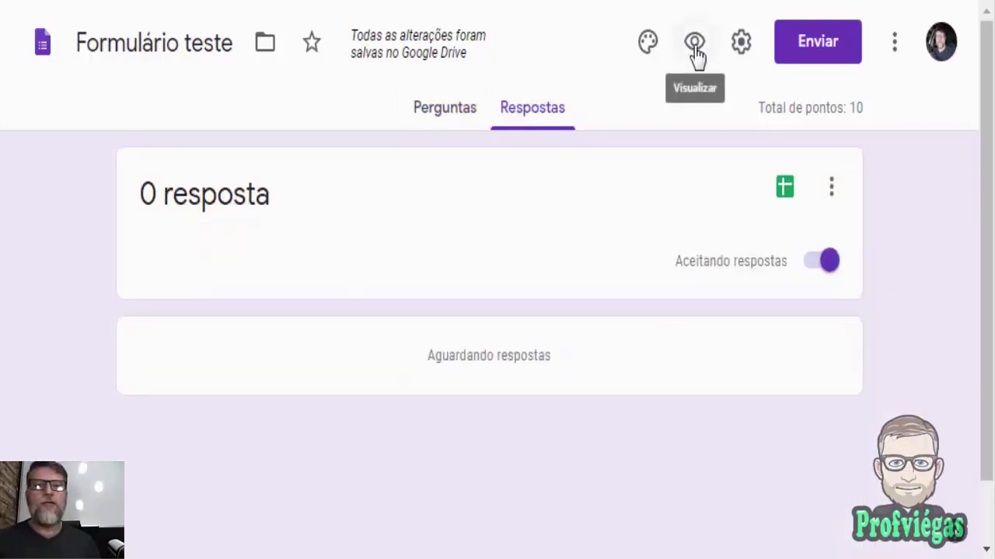
# Preview the form as students see it and look through its fields and questions
pyautogui.click(693, 45)
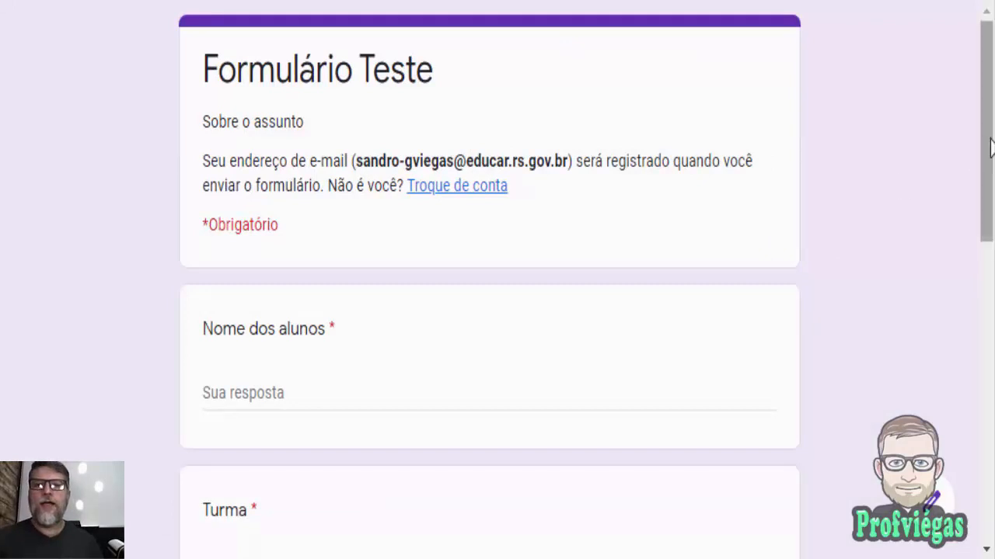
pyautogui.moveTo(991, 148); pyautogui.dragTo(950, 316)
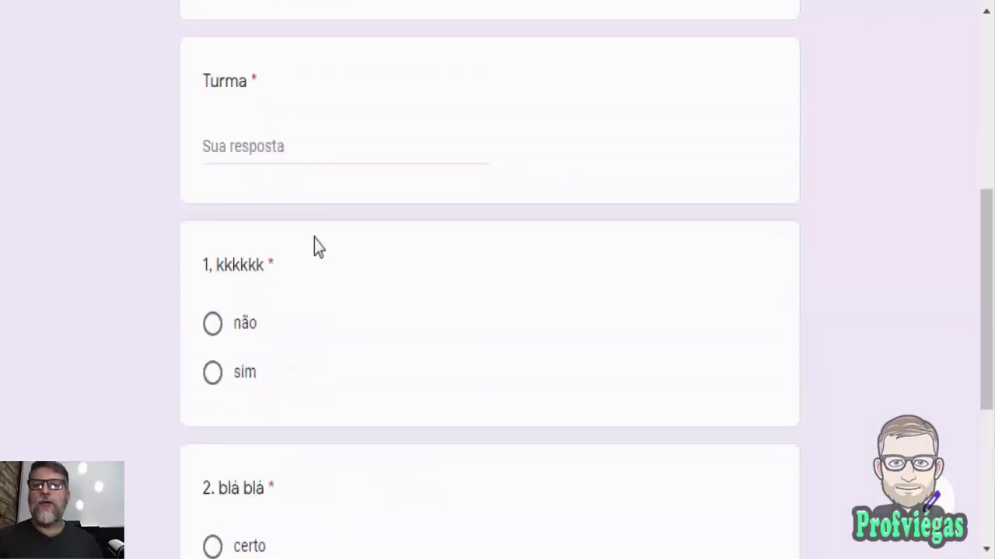
pyautogui.scroll(3, 970, 171)
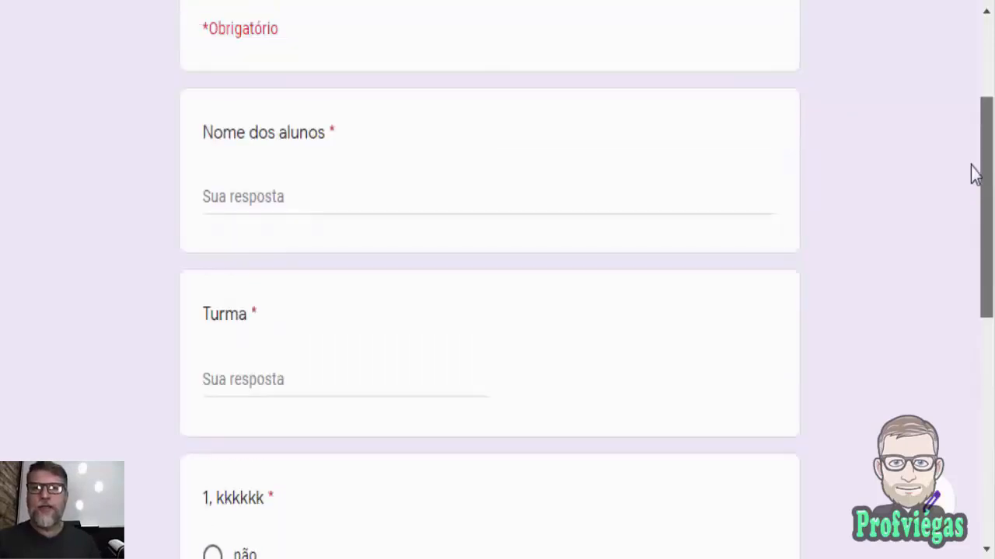
pyautogui.scroll(-1, 970, 166)
# Test the required student name and class fields in the preview by leaving them empty, and review both multiple-choice questions
pyautogui.click(259, 165)
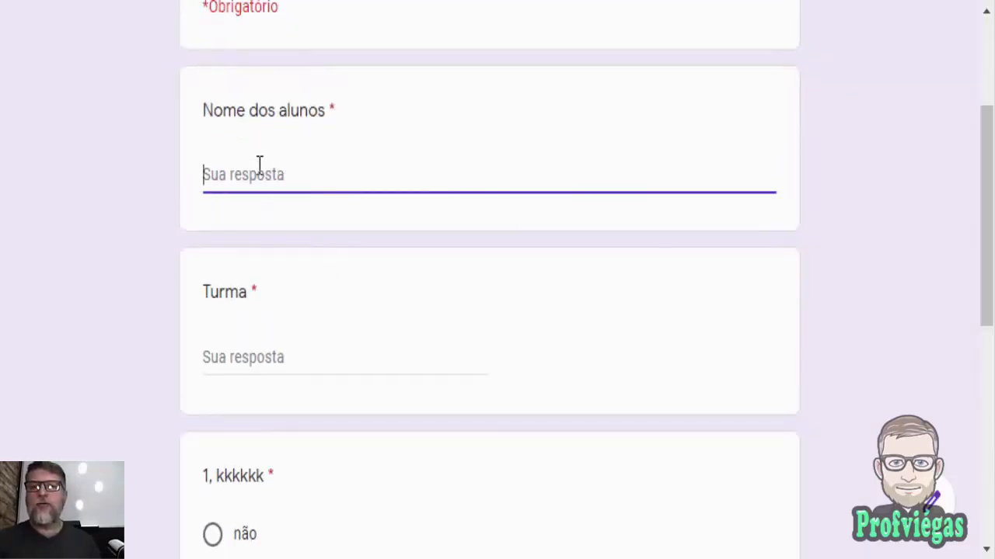
pyautogui.click(269, 355)
pyautogui.moveTo(989, 270); pyautogui.dragTo(988, 336)
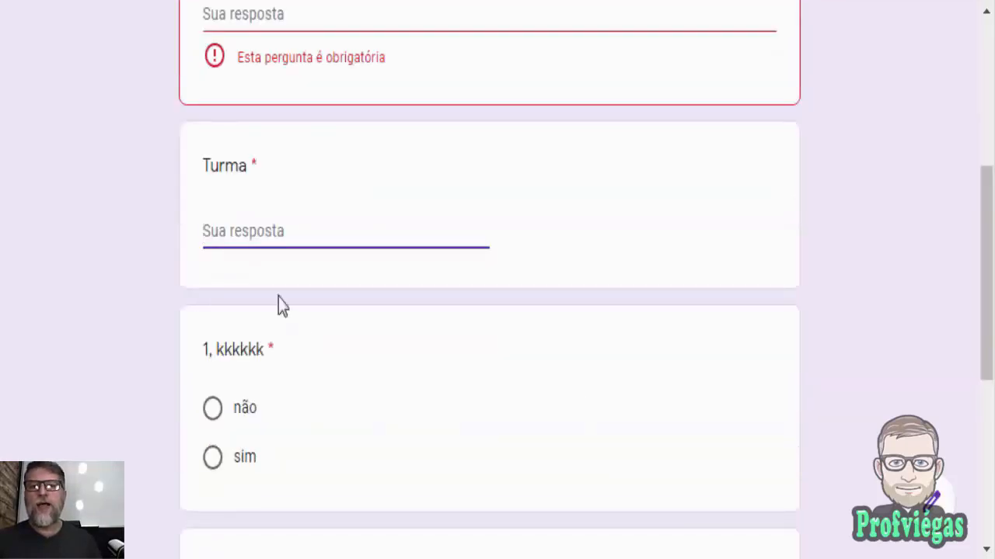
pyautogui.scroll(3, 992, 229)
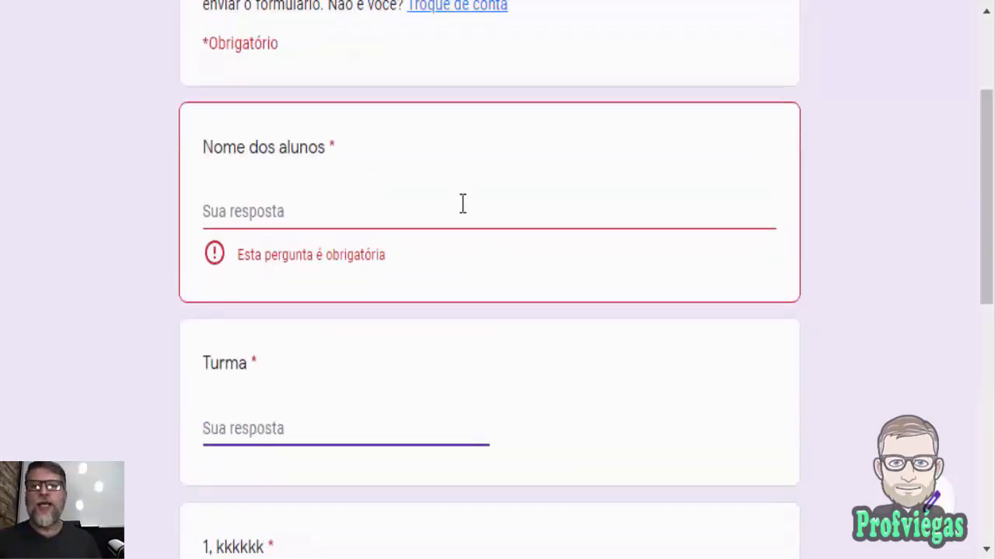
pyautogui.click(411, 205)
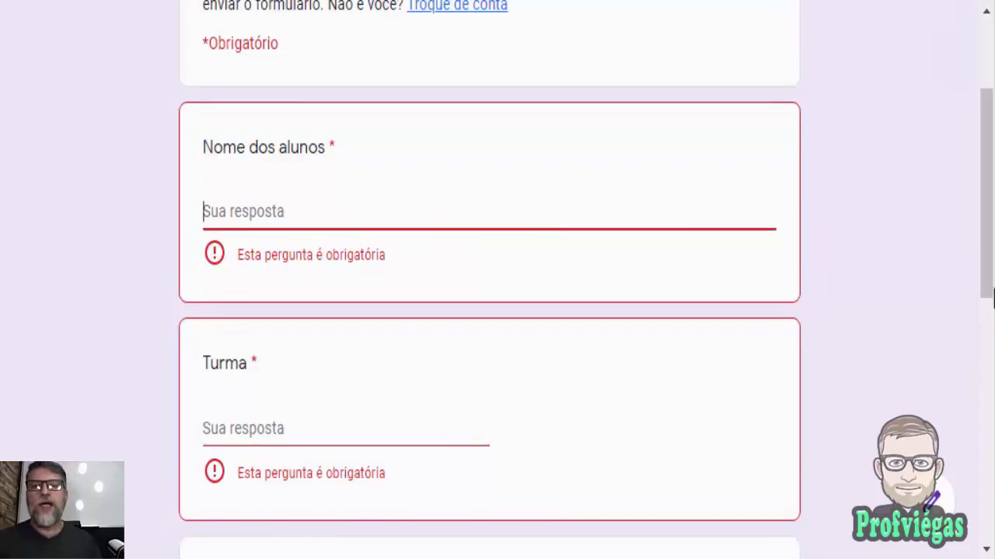
pyautogui.moveTo(990, 276); pyautogui.dragTo(991, 455)
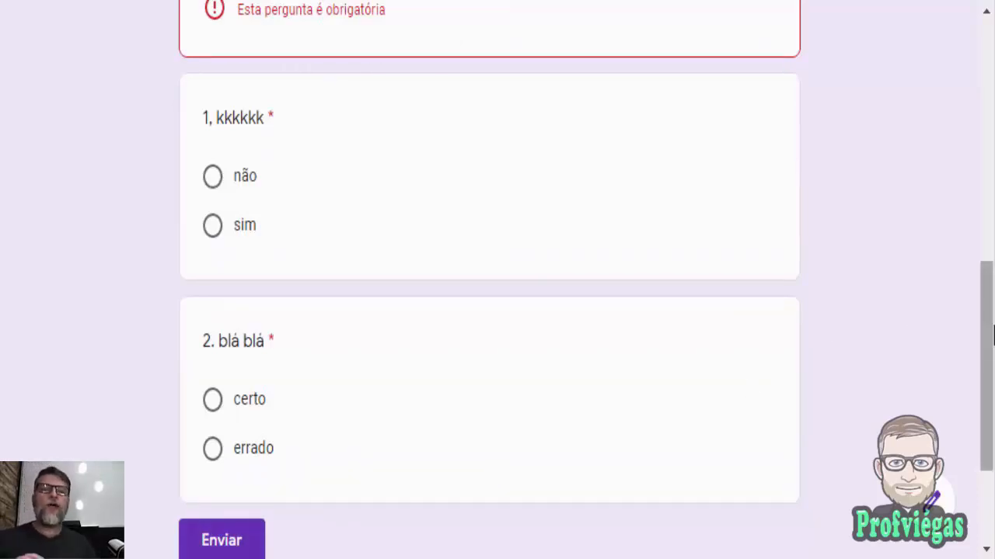
pyautogui.moveTo(987, 333); pyautogui.dragTo(916, 124)
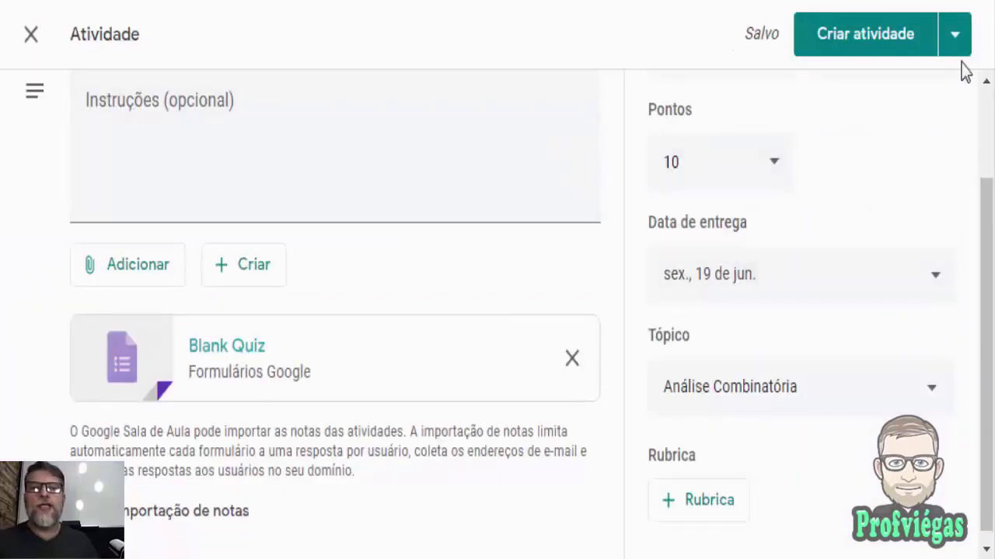
# Save the quiz assignment as a draft and reopen "Teste formulário" under Análise Combinatória for editing
pyautogui.click(961, 43)
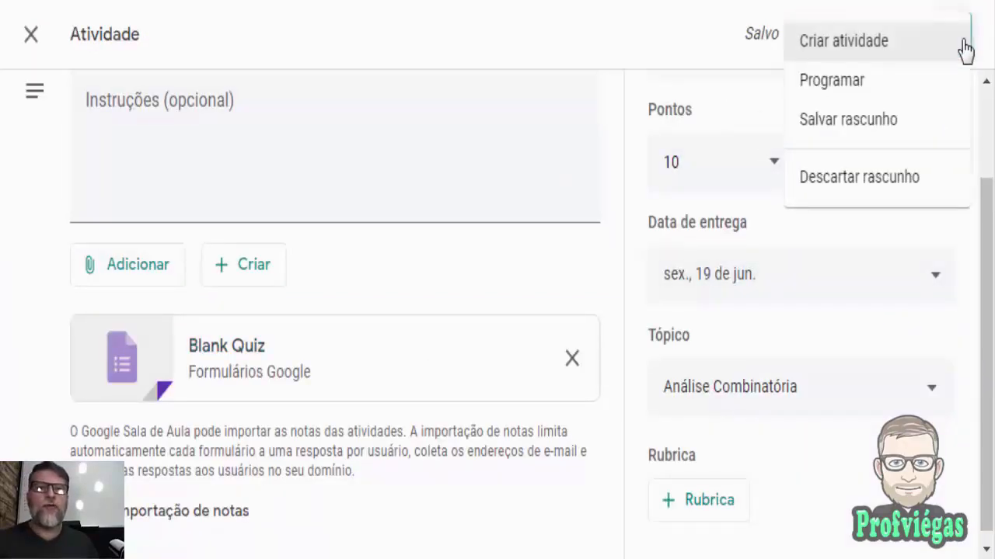
pyautogui.click(899, 119)
pyautogui.click(926, 313)
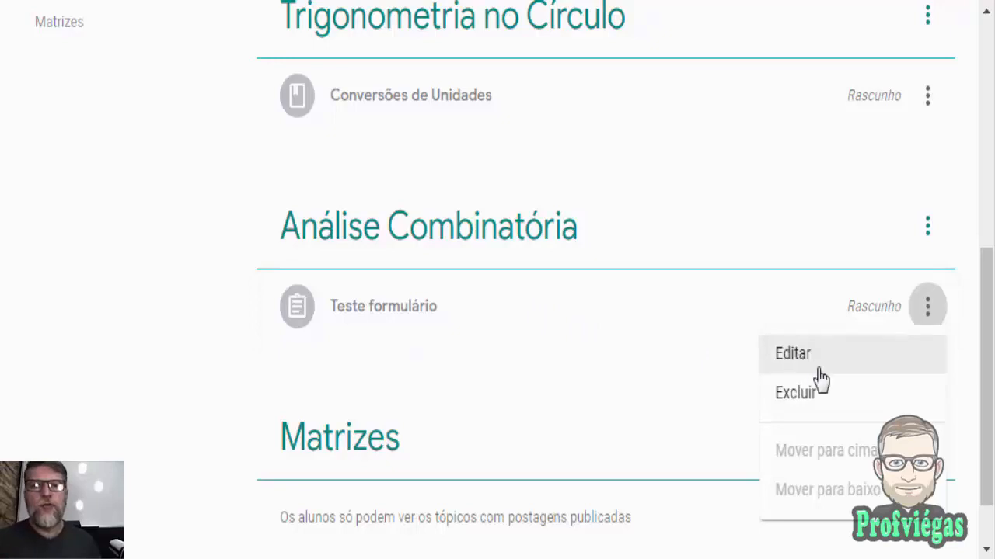
pyautogui.click(822, 367)
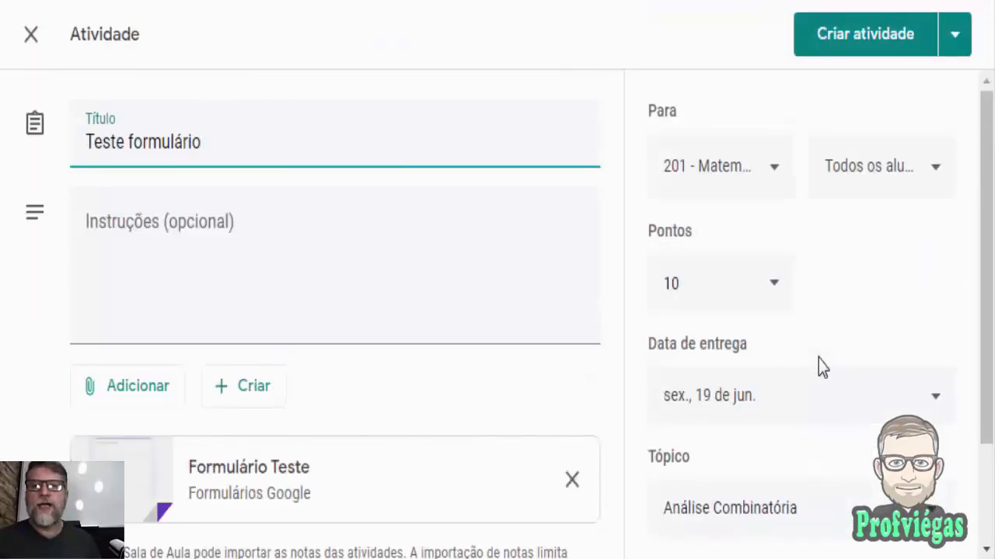
# Check the "Formulário Teste" attachment in the reopened assignment and save the assignment as a draft again
pyautogui.moveTo(986, 223); pyautogui.dragTo(989, 317)
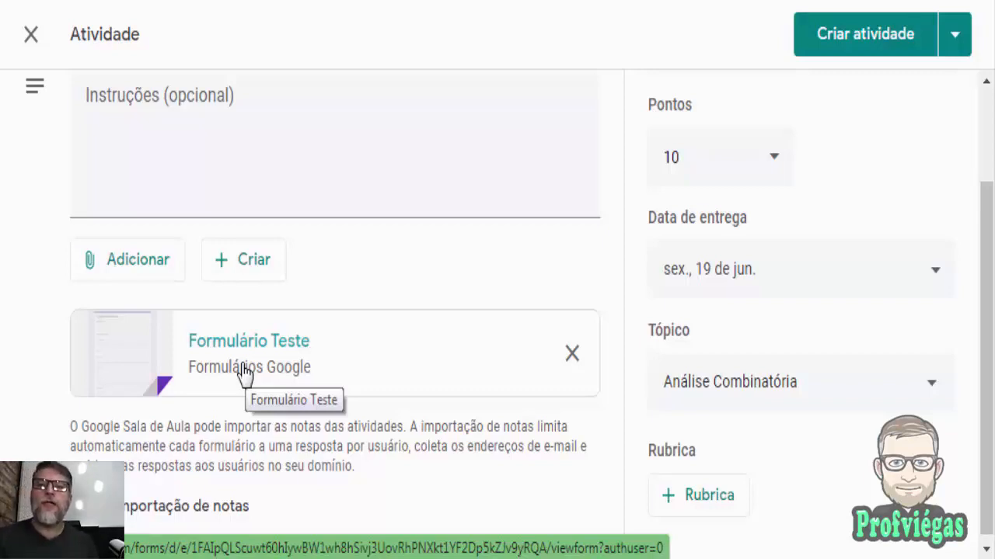
pyautogui.click(958, 51)
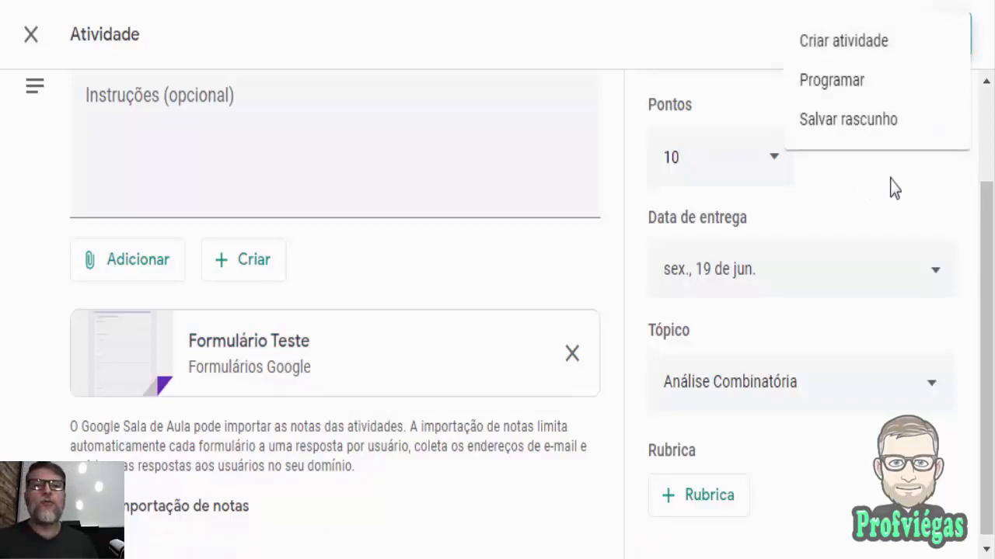
pyautogui.click(894, 129)
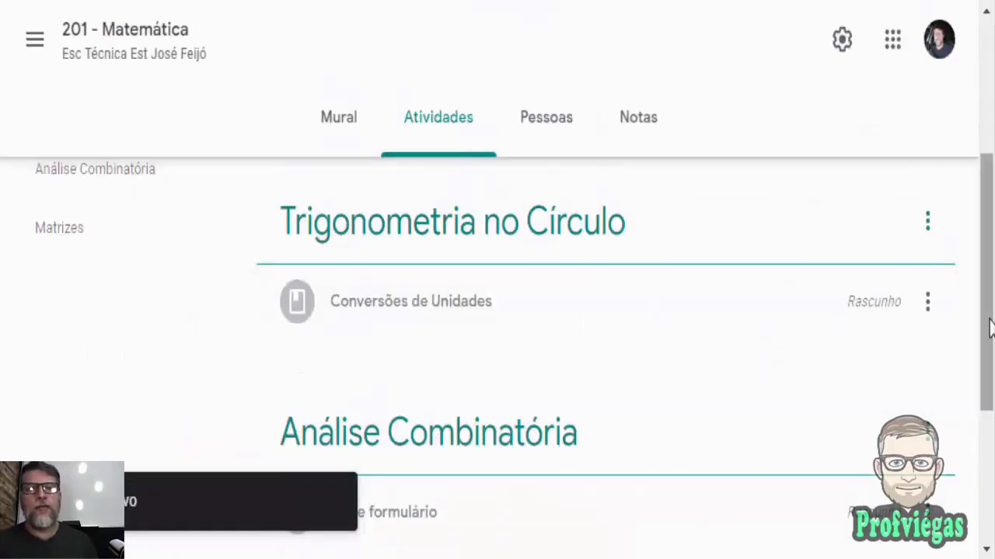
# Delete the draft assignment "Teste formulário" from the Análise Combinatória topic
pyautogui.moveTo(989, 353); pyautogui.dragTo(946, 406)
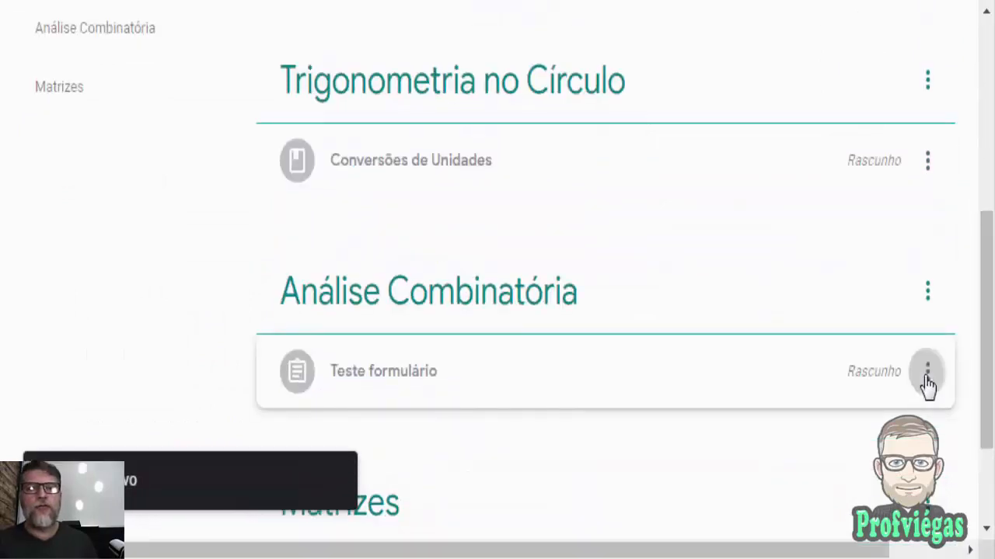
pyautogui.click(927, 375)
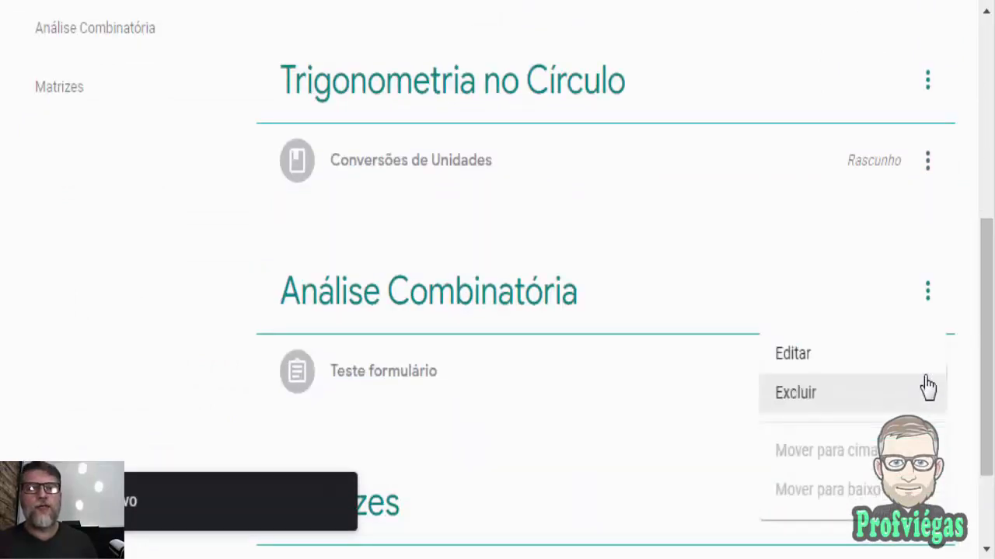
pyautogui.click(796, 393)
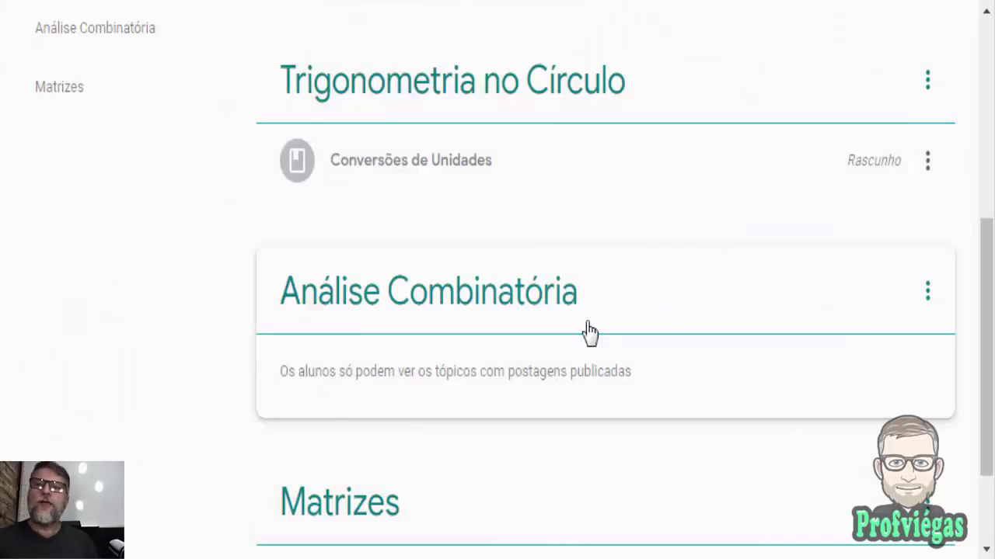